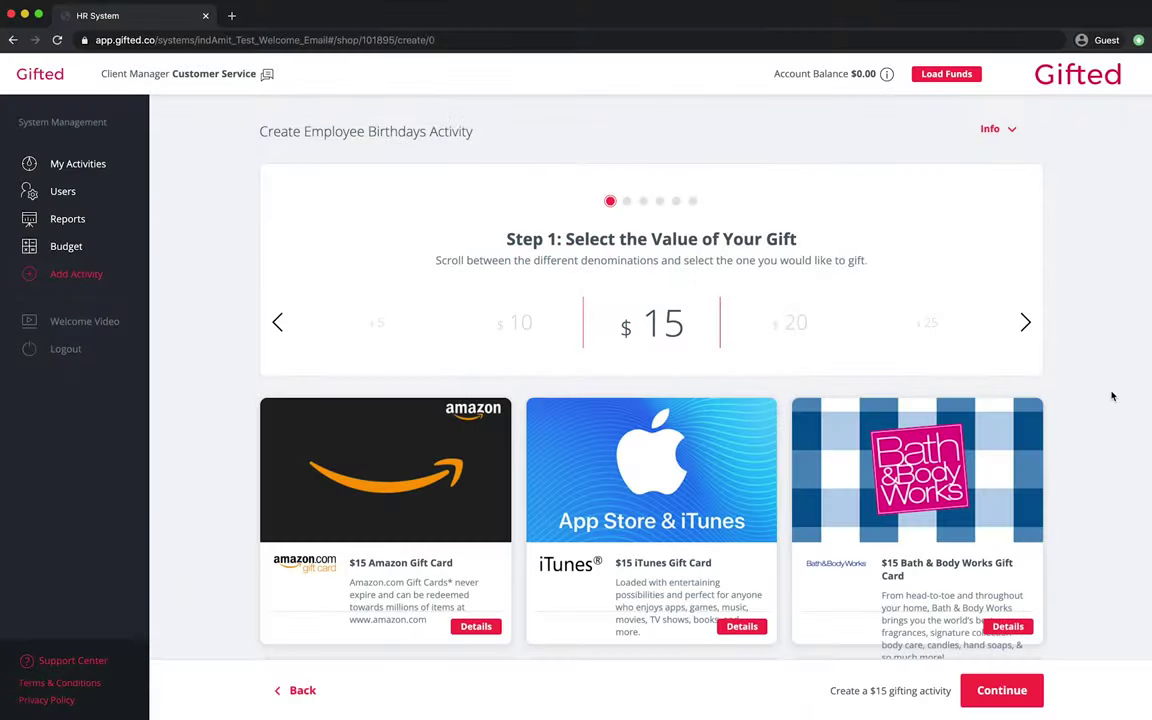
- Step the Employee Birthdays gift value from $15 up to $50, then check the Account Balance breakdown
scroll(1111, 394, "down", 3)
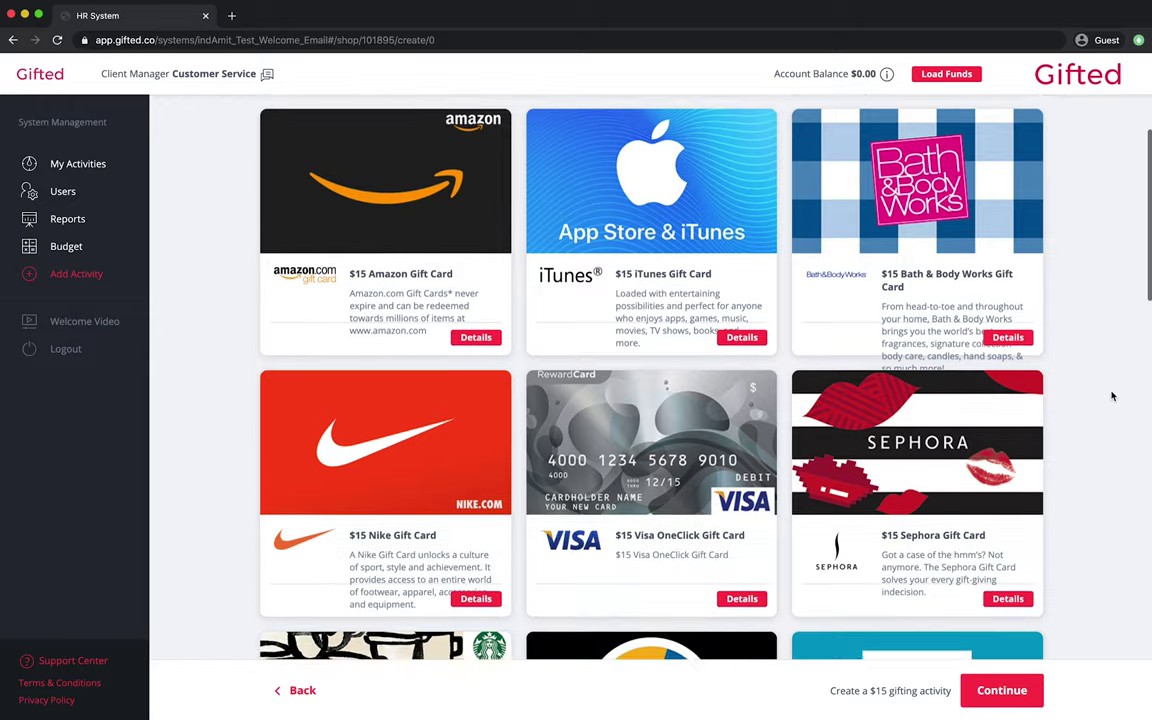
scroll(1111, 396, "down", 5)
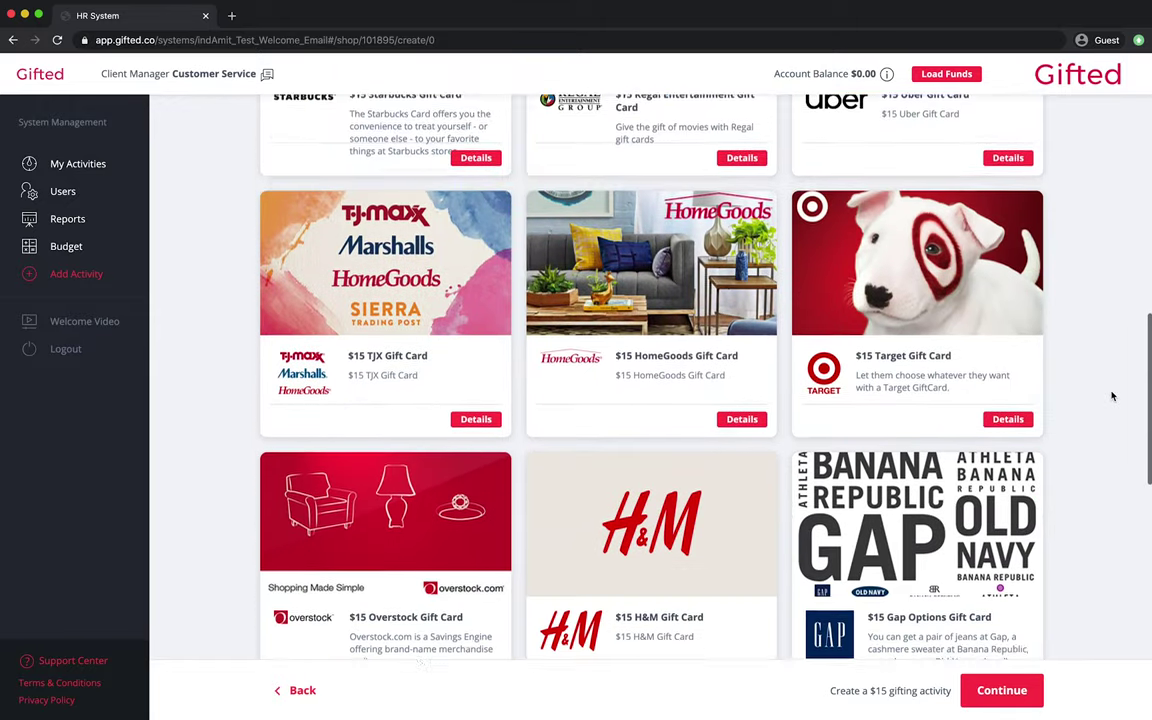
scroll(1111, 396, "down", 4)
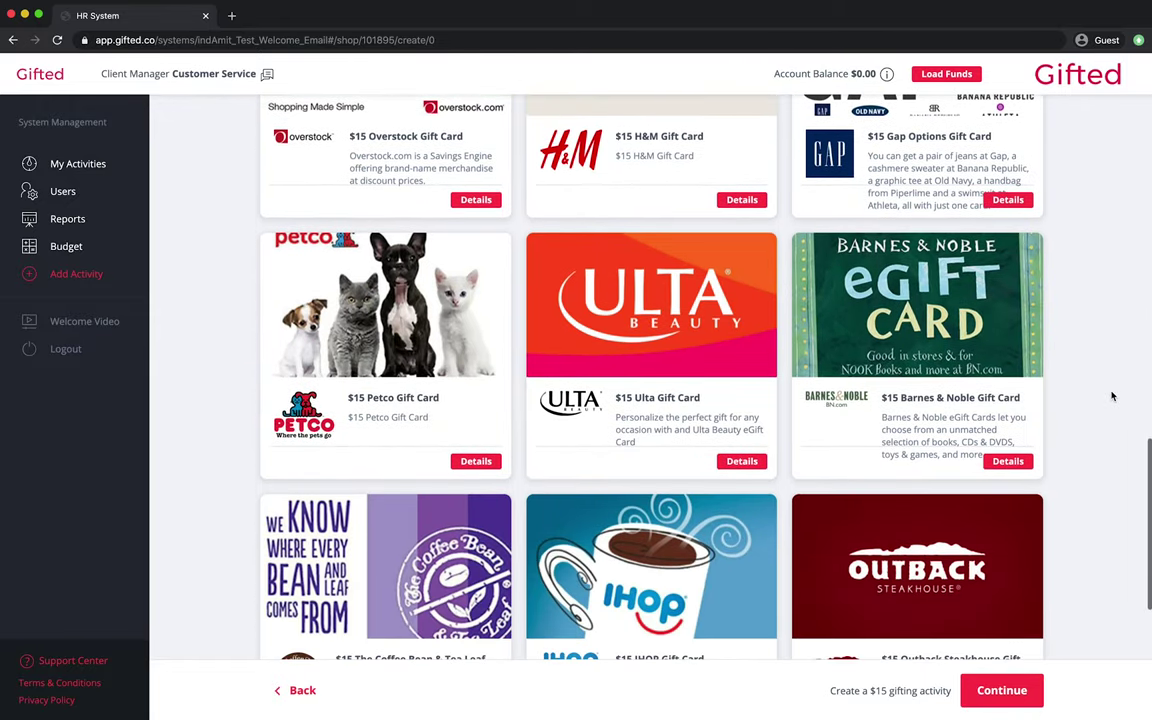
scroll(1111, 396, "up", 12)
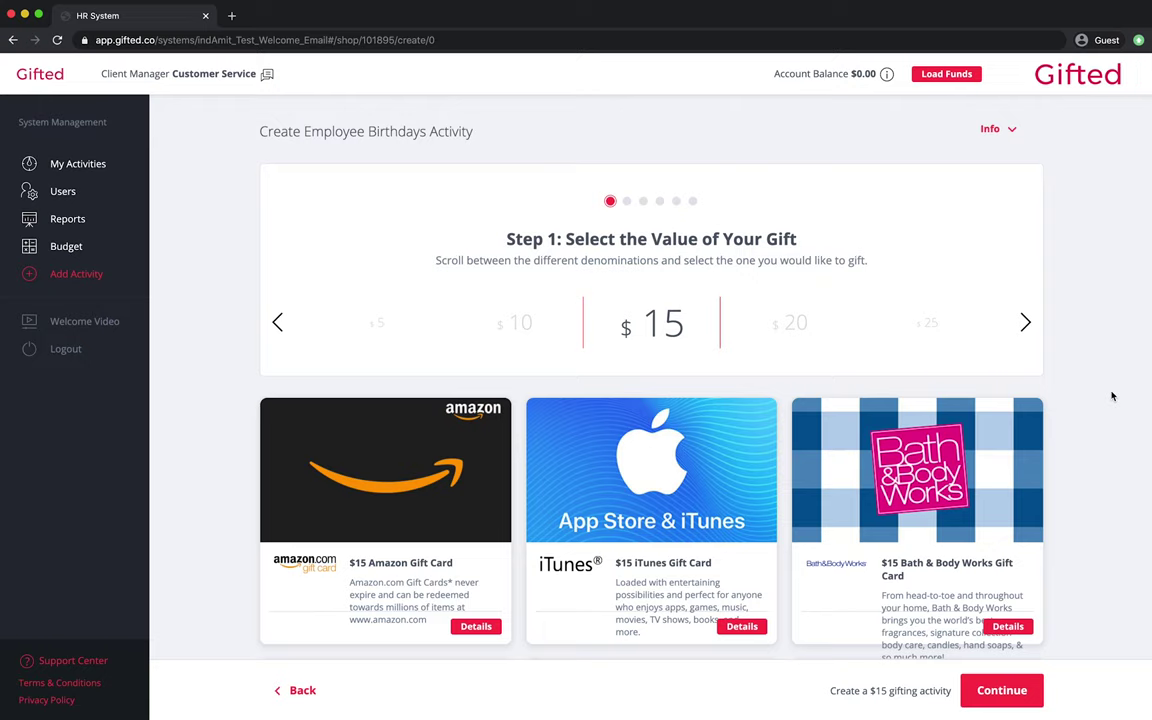
left_click(1024, 322)
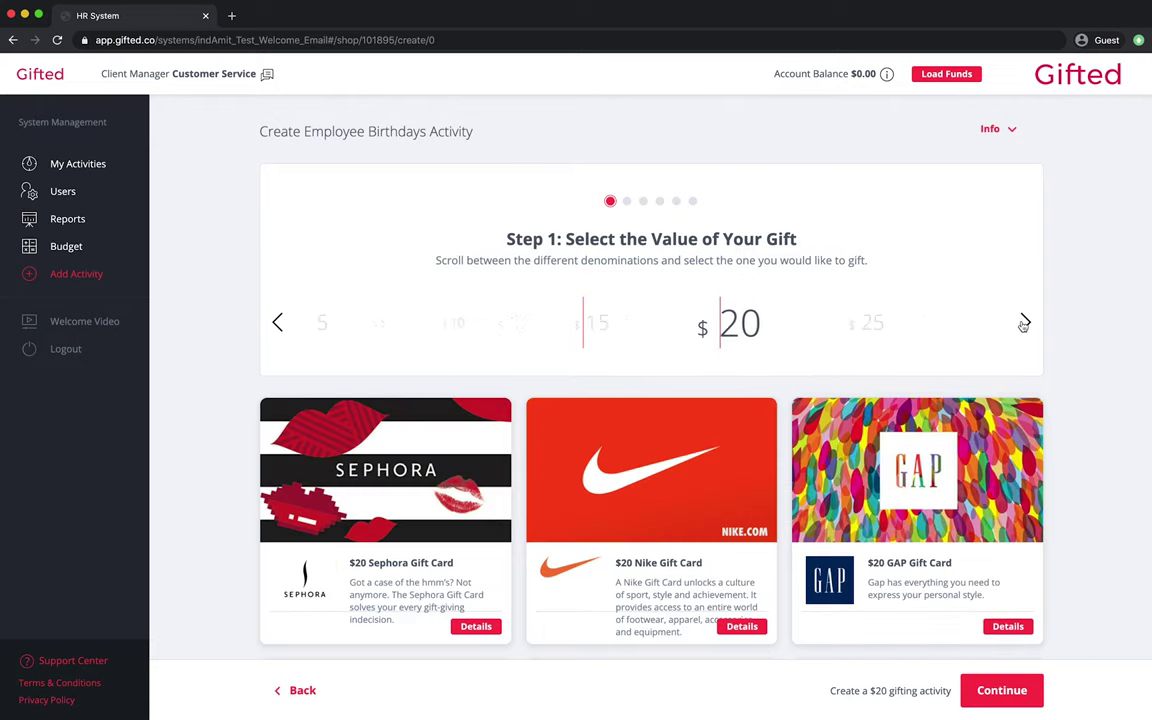
left_click(1024, 322)
left_click(1024, 322)
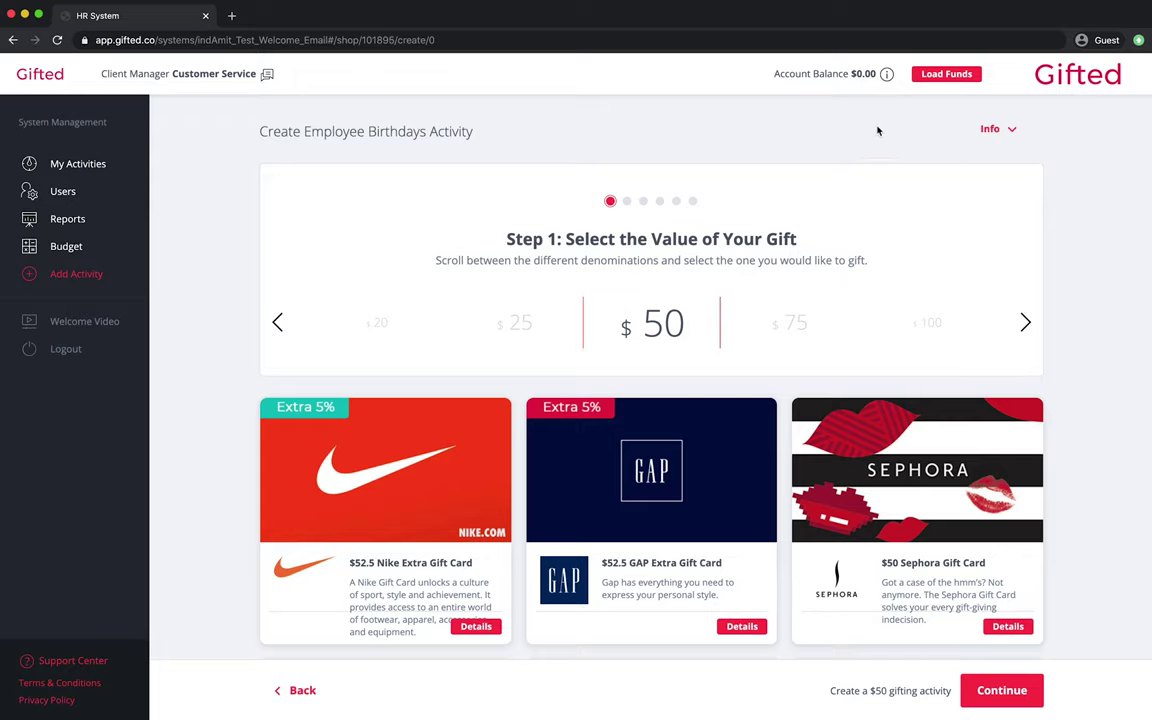
mouse_move(857, 85)
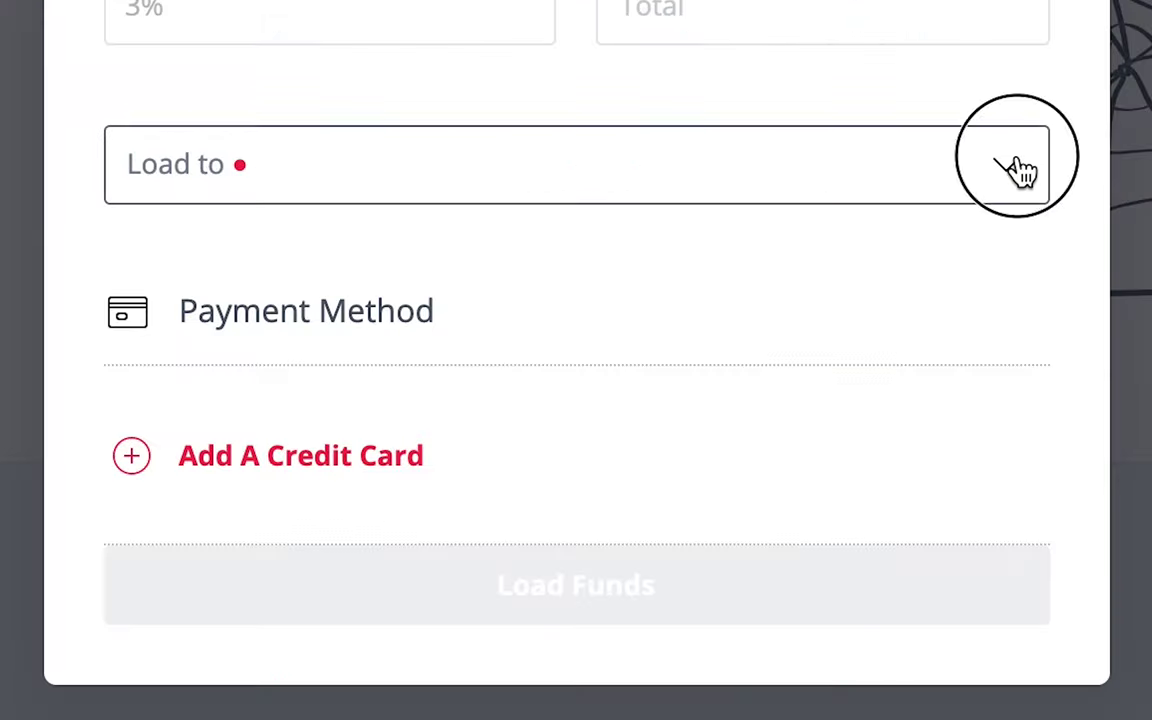
- Choose General Budget as the budget to load funds into
left_click(1016, 167)
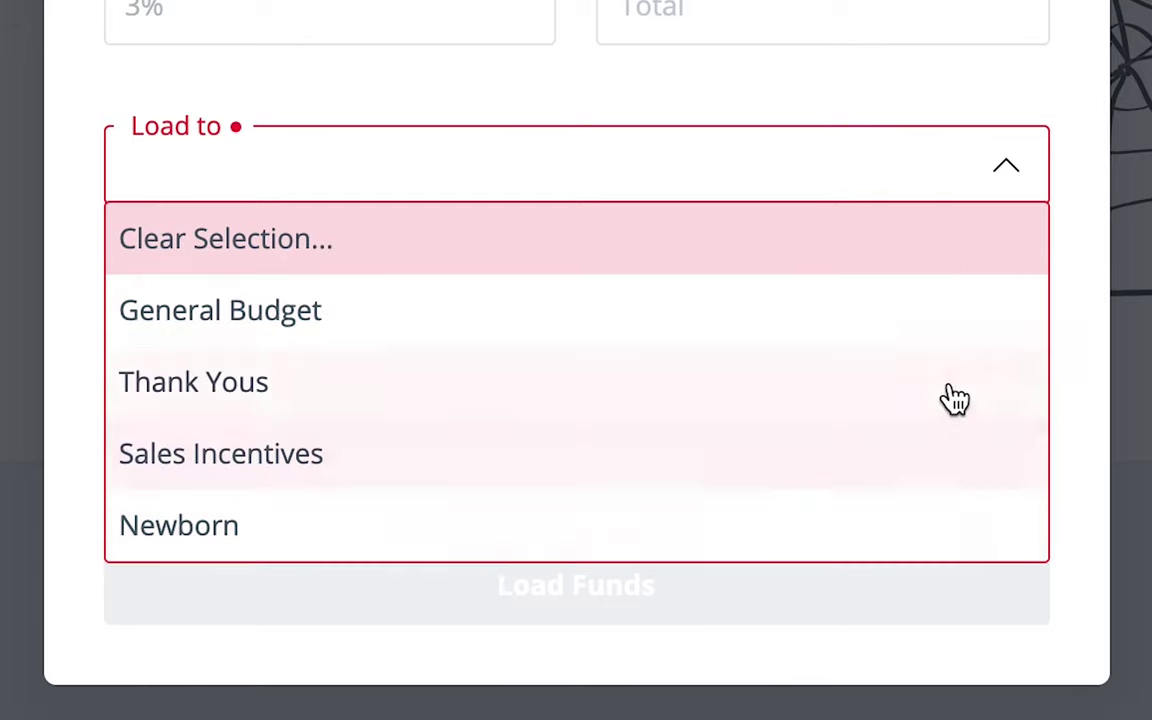
left_click(953, 333)
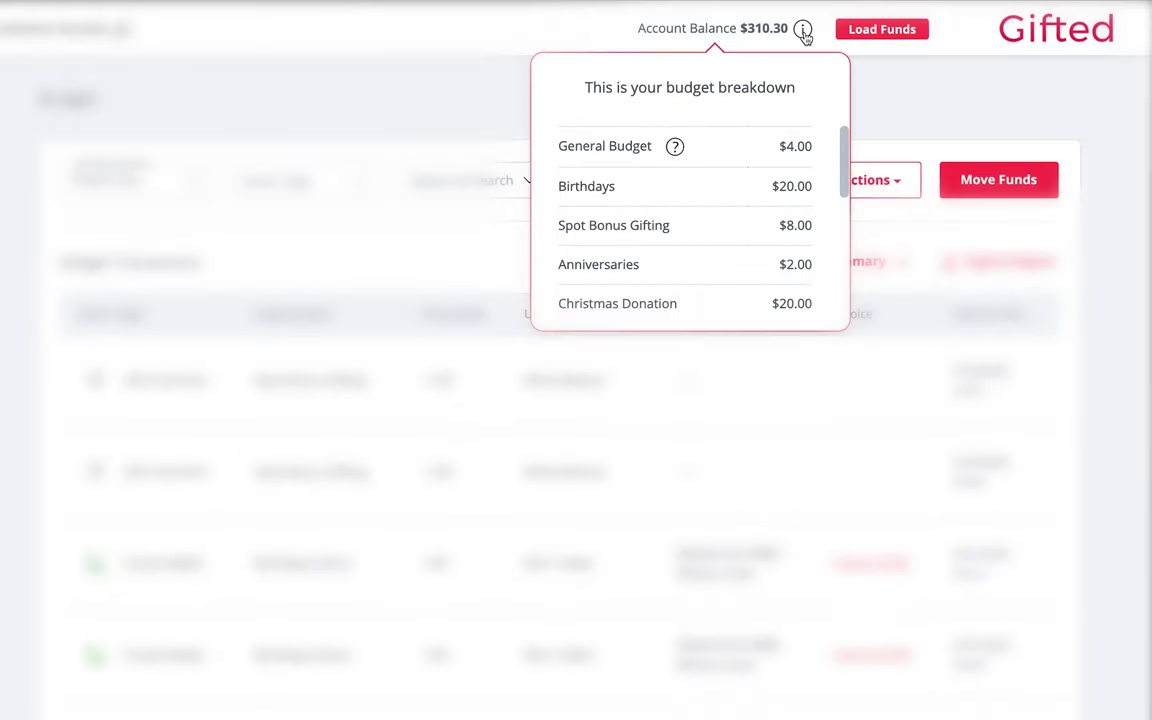
scroll(740, 224, "down", 3)
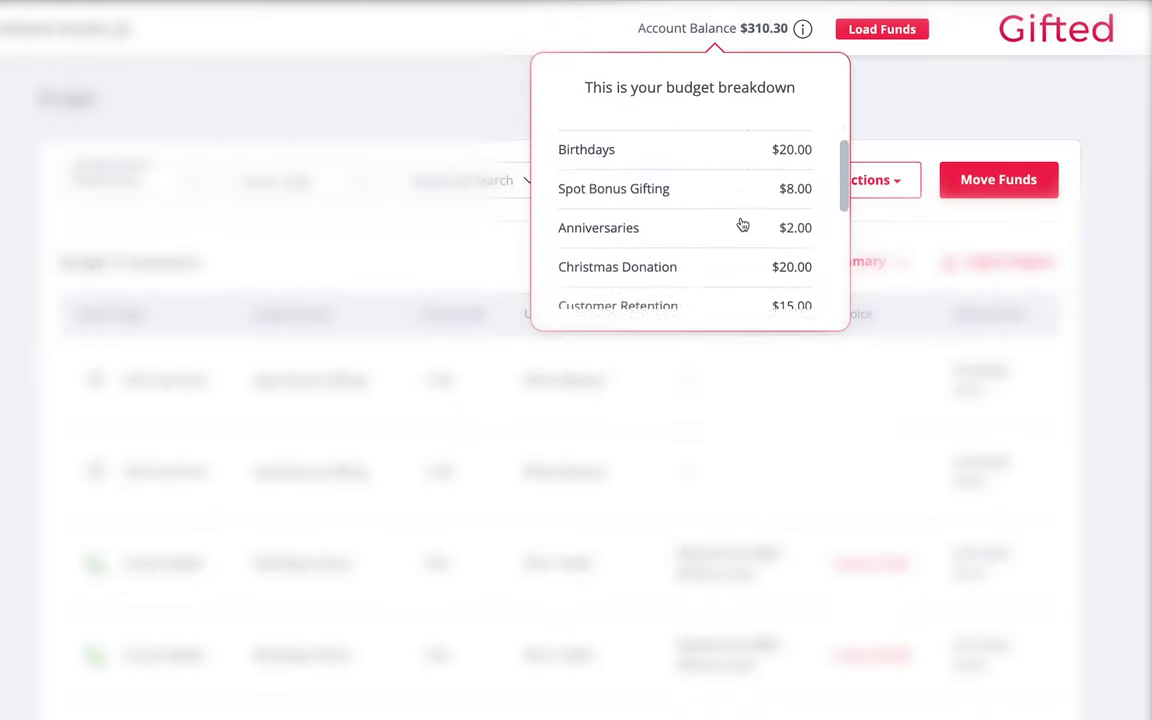
scroll(743, 224, "down", 1)
scroll(743, 224, "down", 4)
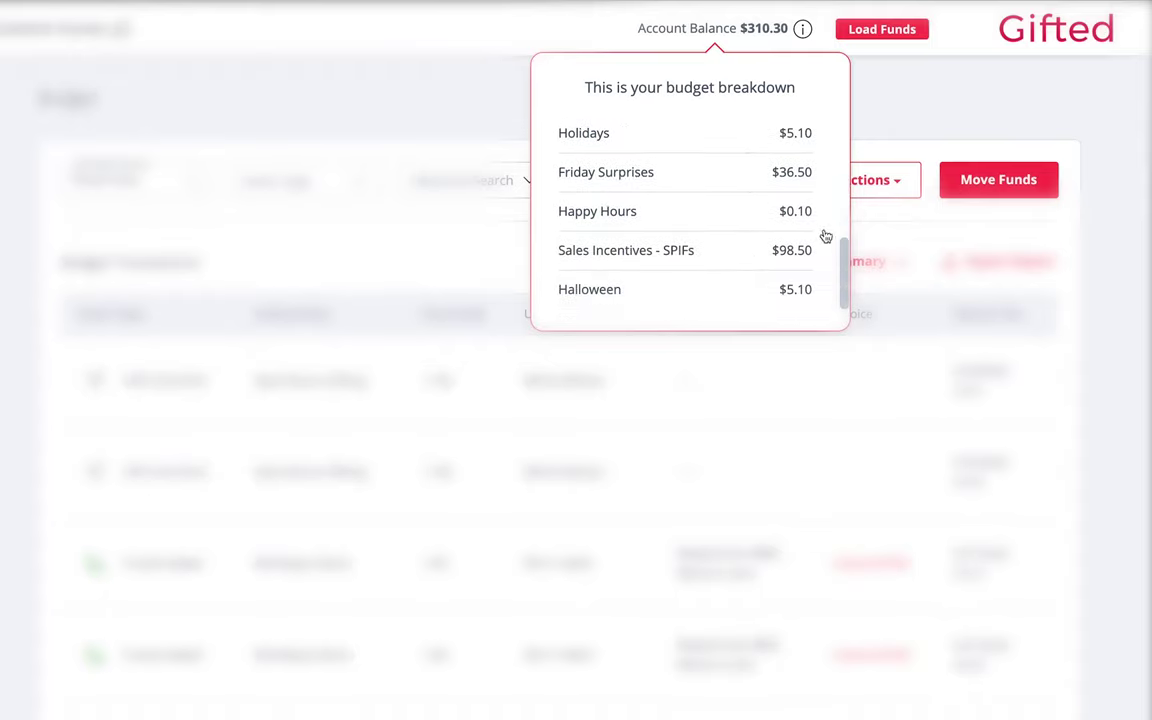
- Set up a $10 budget transfer from Customer Retention to Thank Yous
left_click(1050, 194)
left_click(612, 224)
left_click(560, 262)
left_click(622, 375)
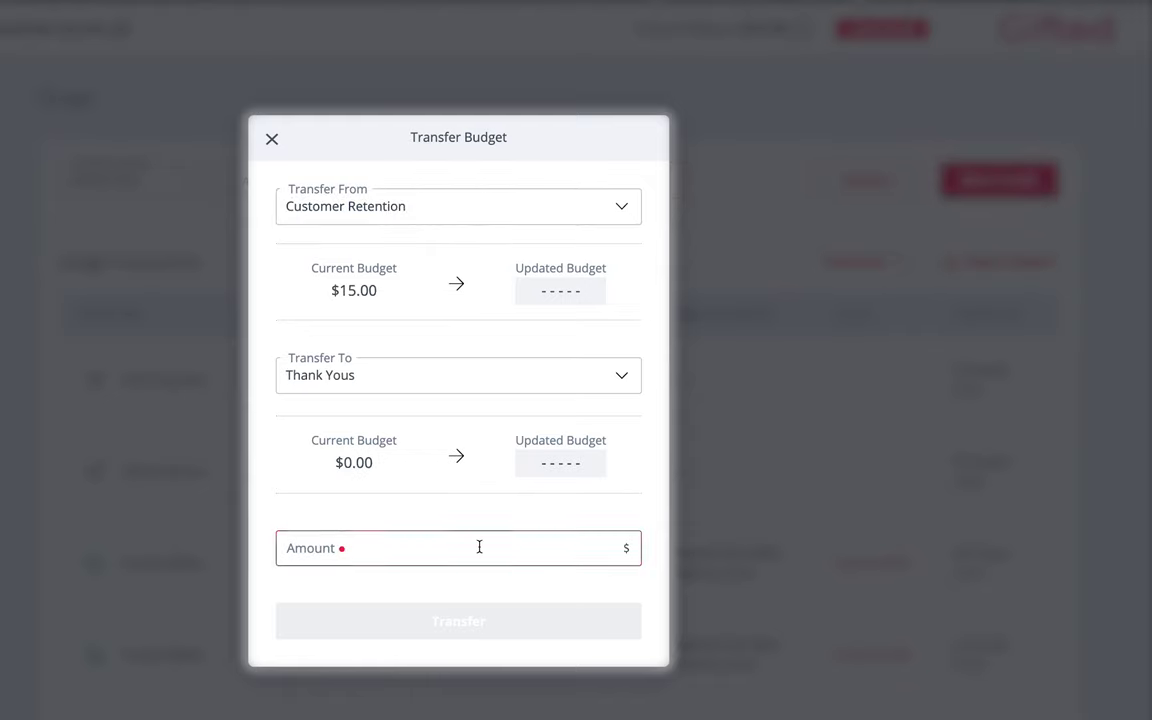
left_click(478, 545)
type("10")
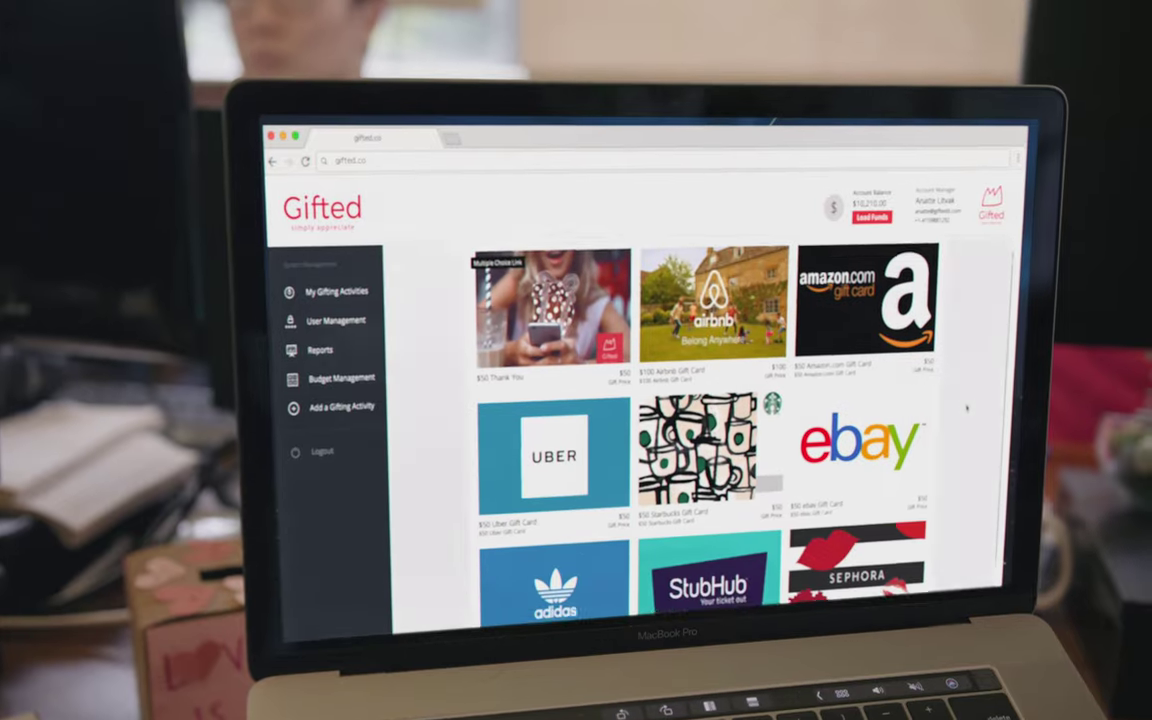
- Scroll to the Not enough funds notice for the $100 gift costing $103
scroll(966, 408, "down", 3)
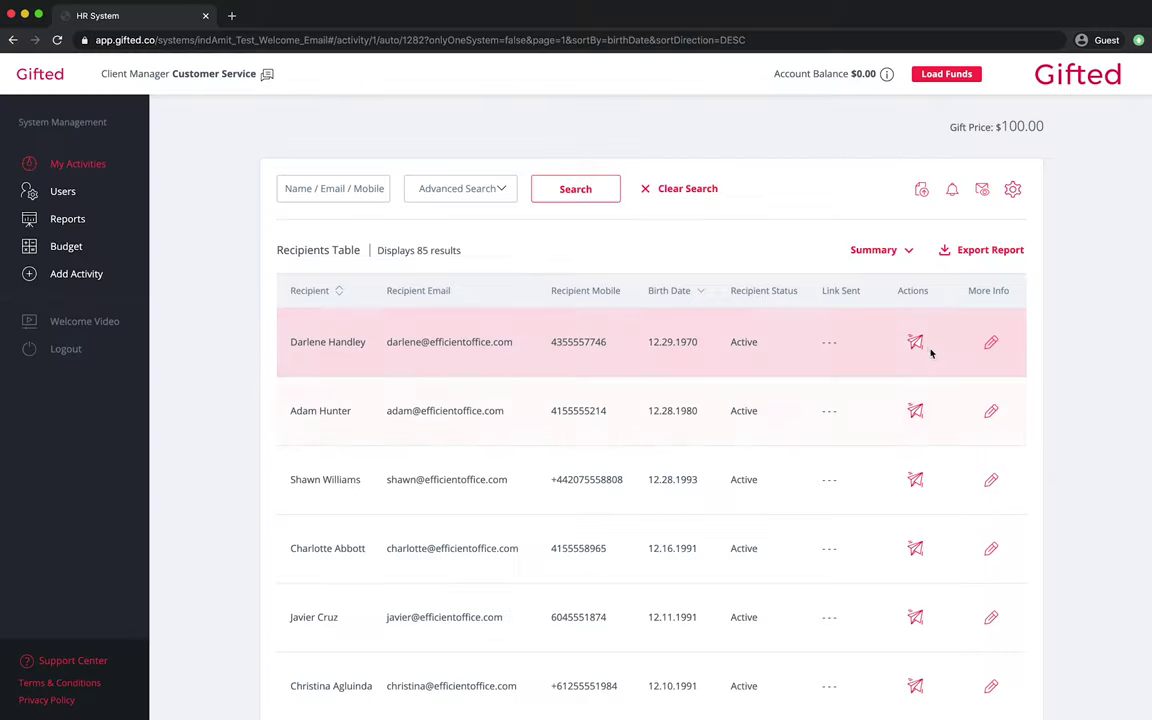
- Start a gift to the first recipient, then bring up the Load Budget dialog
left_click(916, 343)
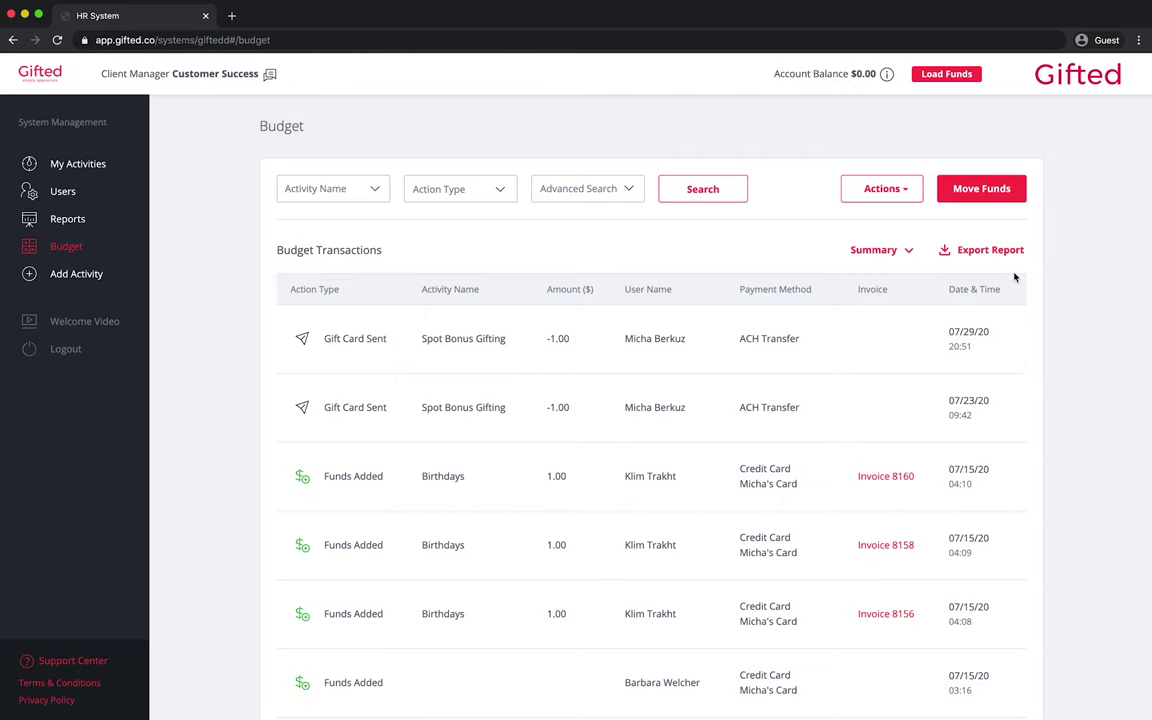
left_click(965, 77)
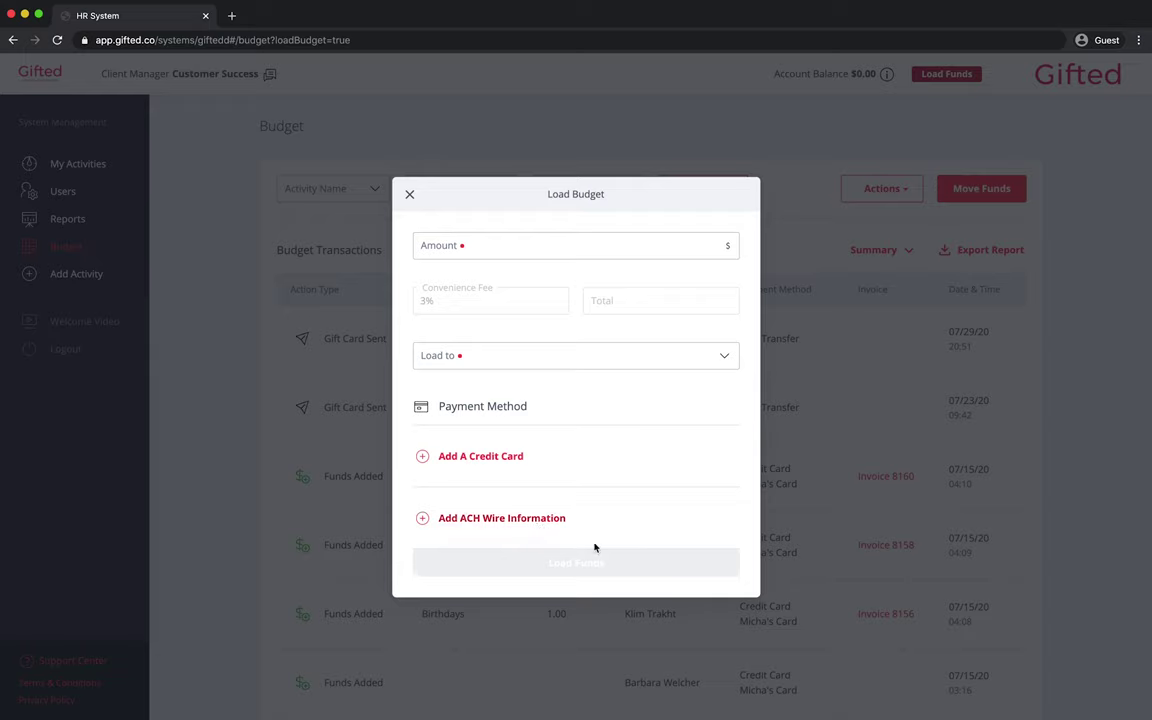
- Enter a $100 load amount and fill in a new credit card's number, holder name and billing address
left_click(520, 245)
type("100")
left_click(507, 459)
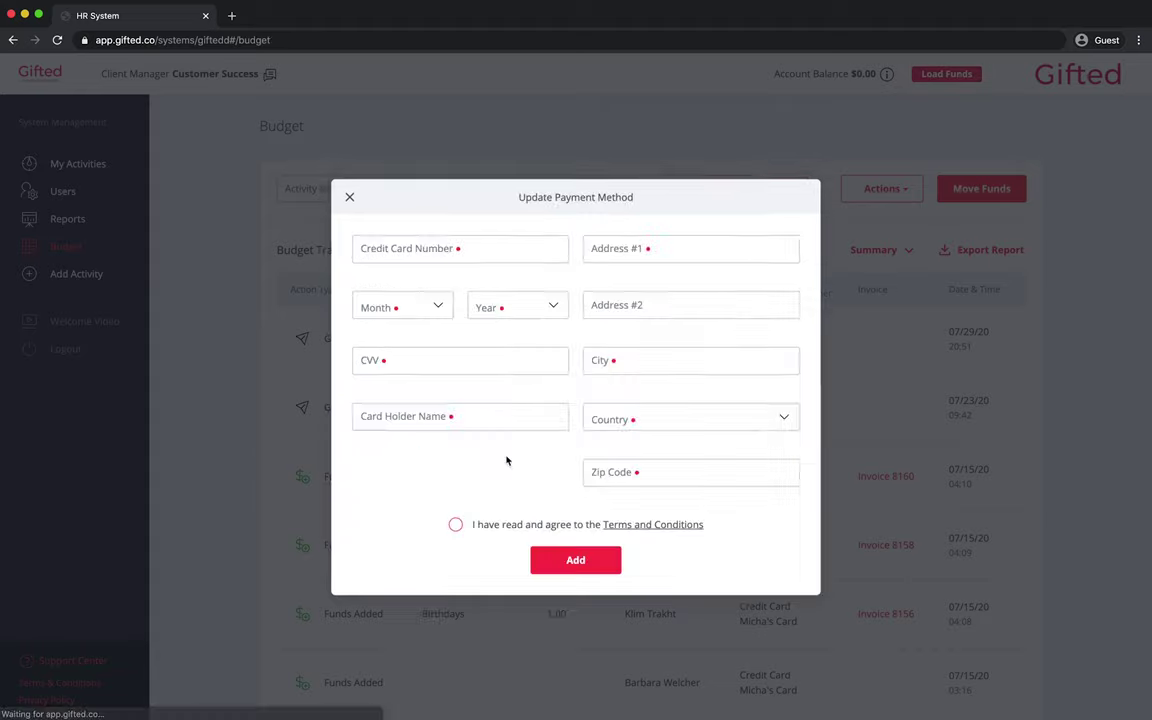
type("1234")
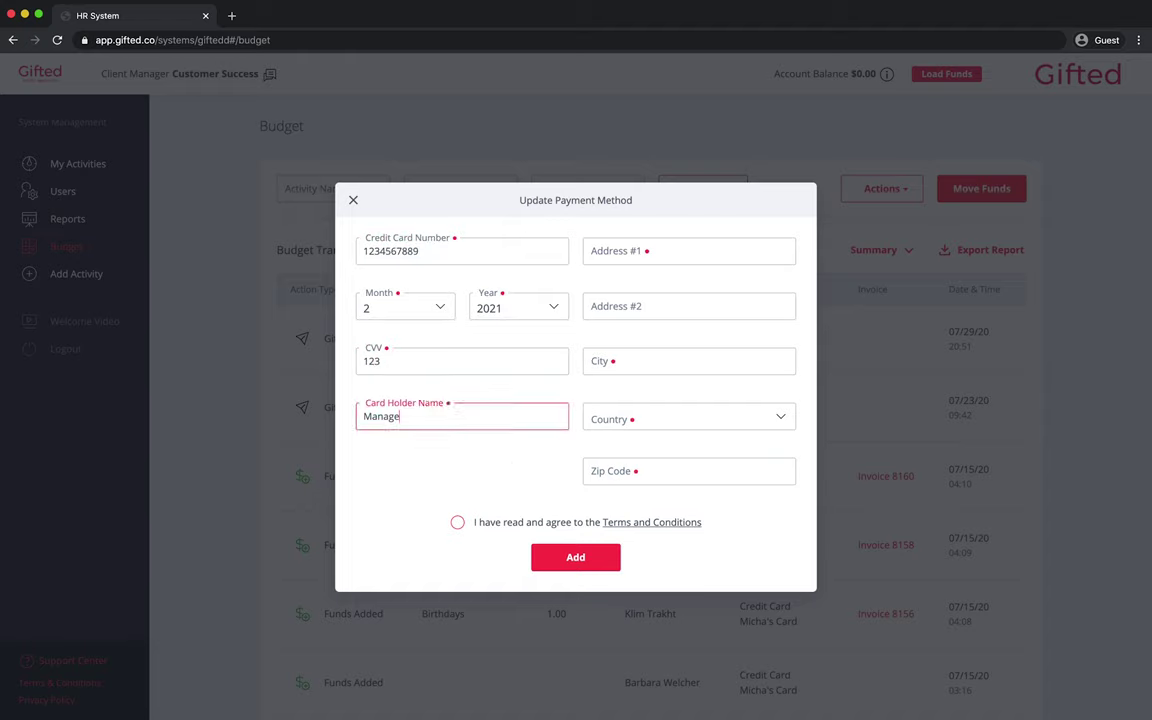
type("r Company")
left_click(688, 251)
type("123 Sunny Ave")
left_click(688, 361)
type("Schenectady")
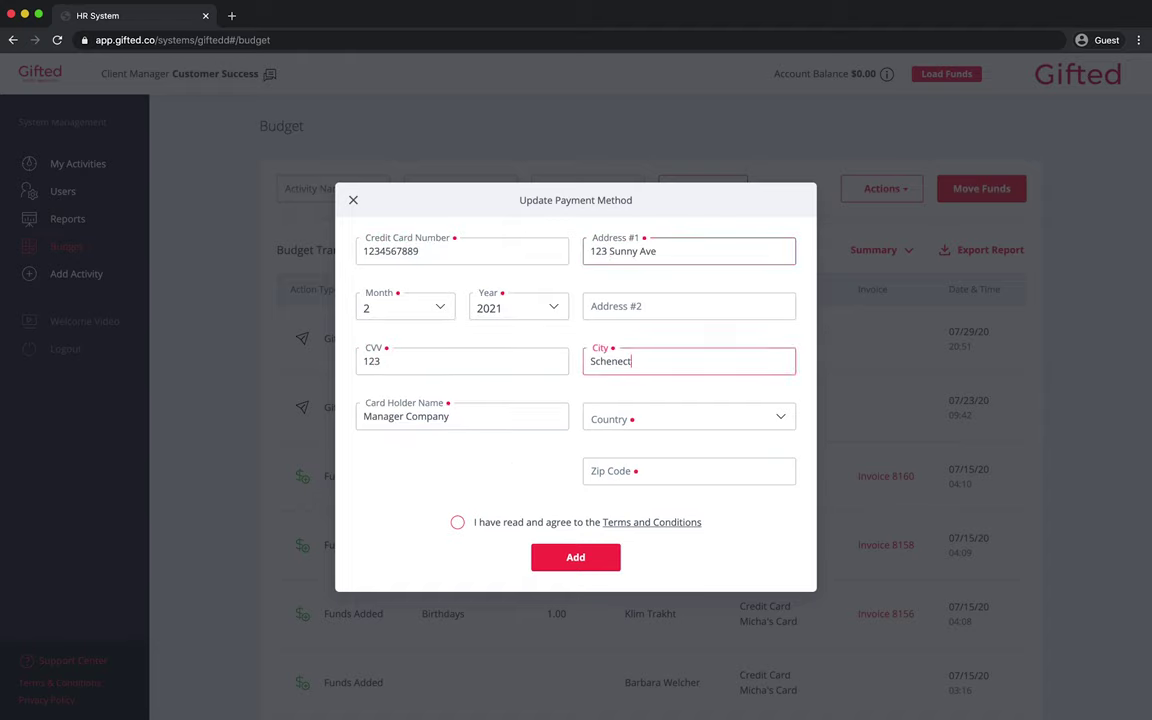
left_click(745, 418)
left_click(740, 489)
type("12303")
- Accept the Terms and Conditions, save the card, and re-enter the $100 load amount
left_click(459, 523)
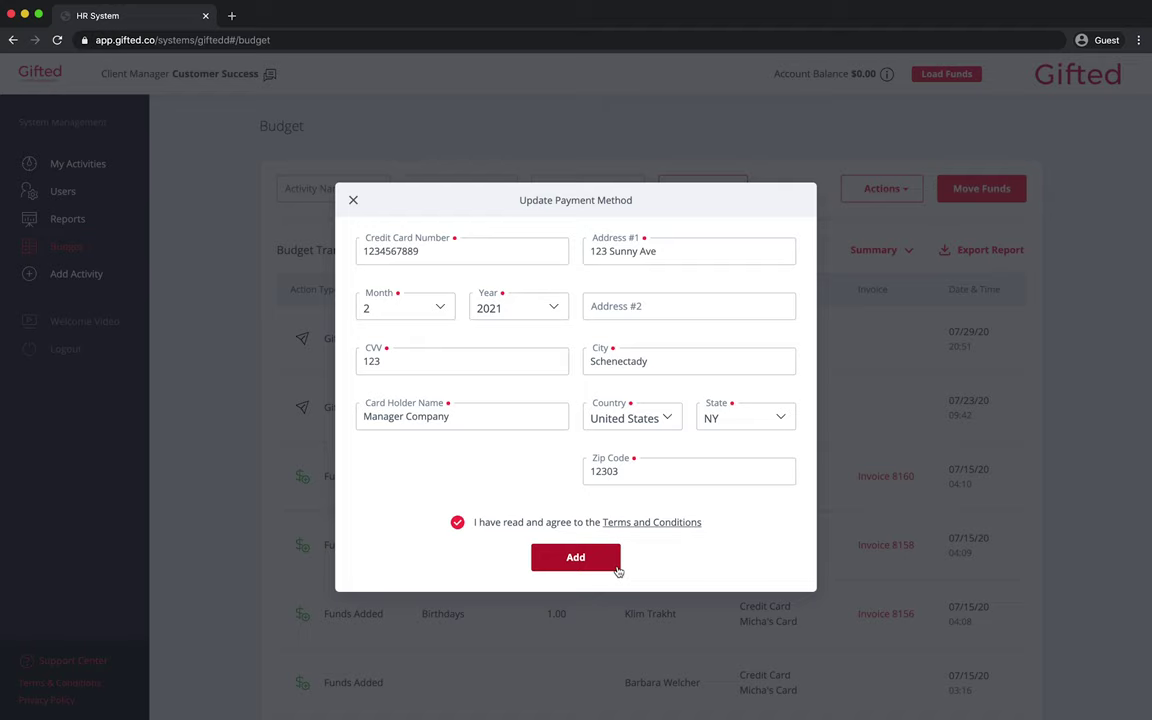
left_click(575, 557)
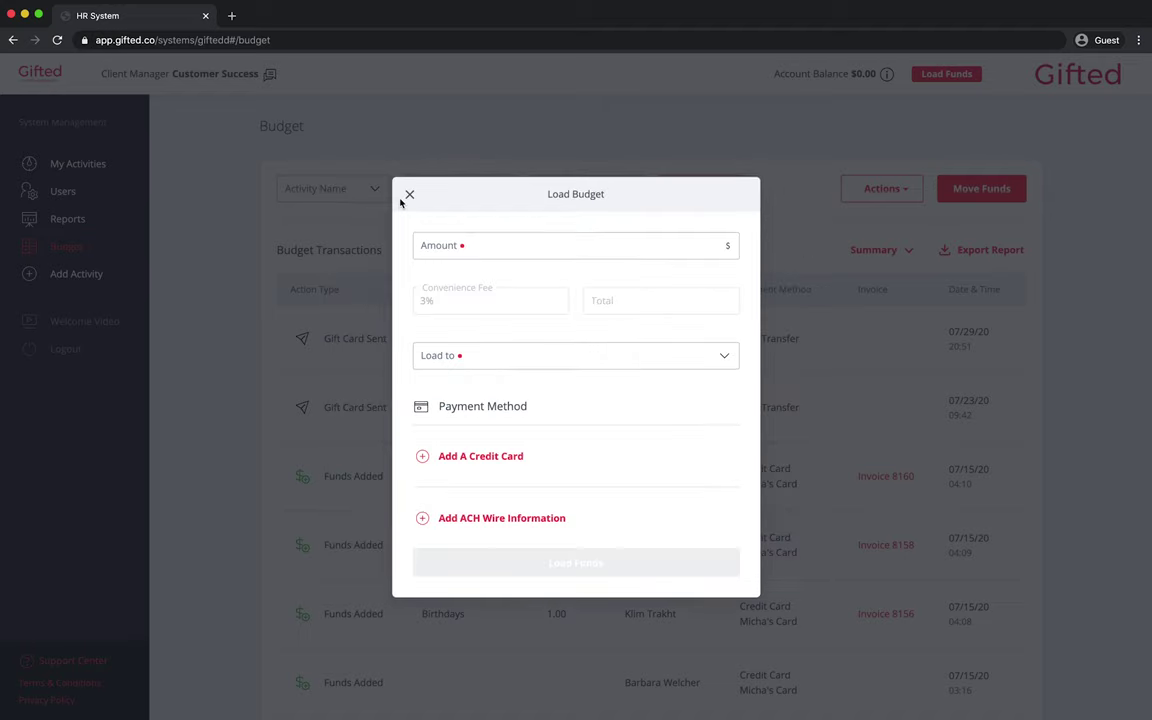
left_click(457, 243)
type("100")
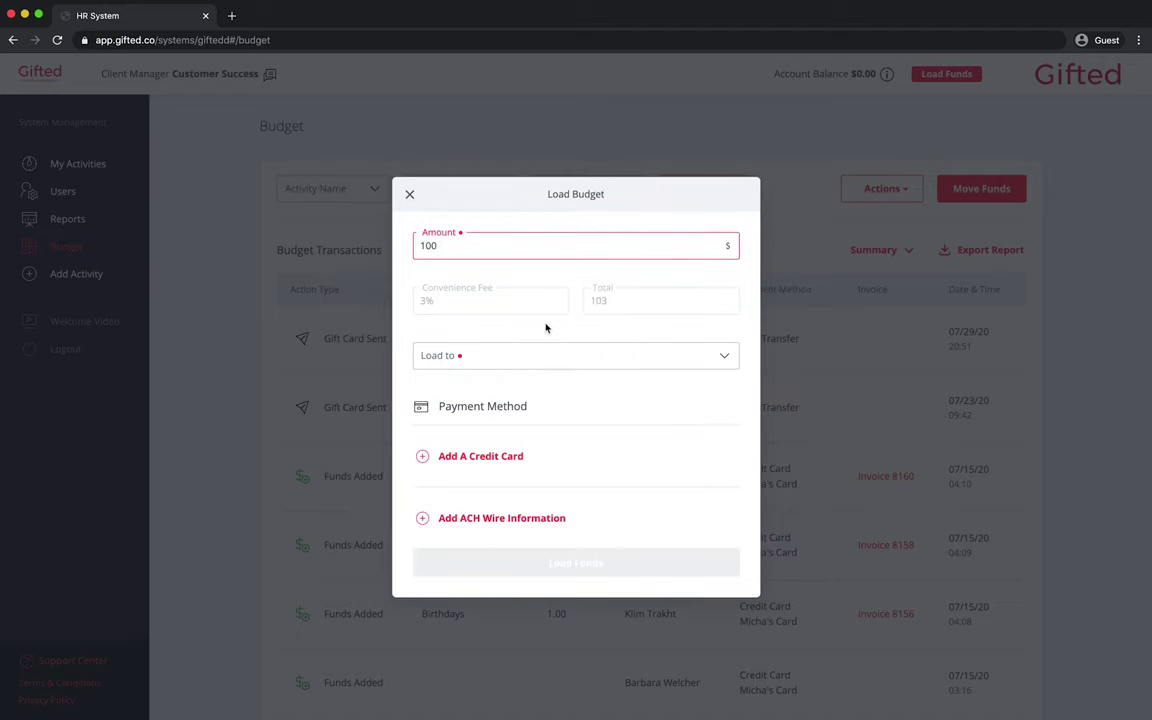
key("Tab")
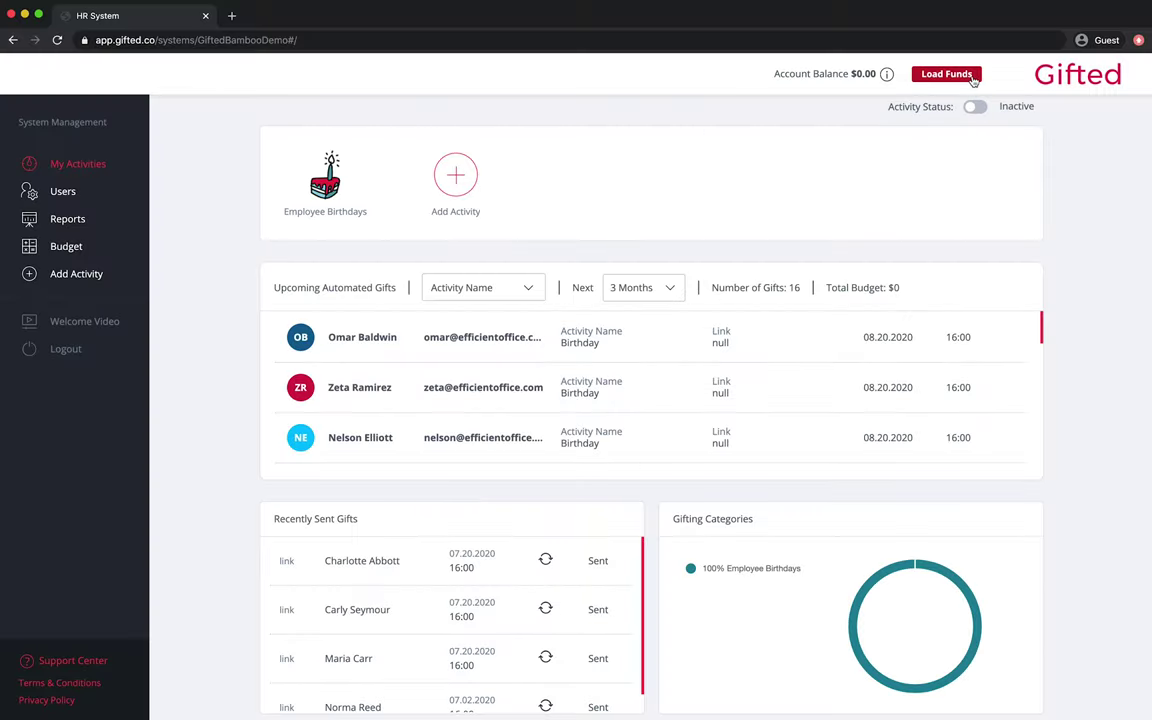
- Set up a $100 funds load into the General Budget
left_click(970, 78)
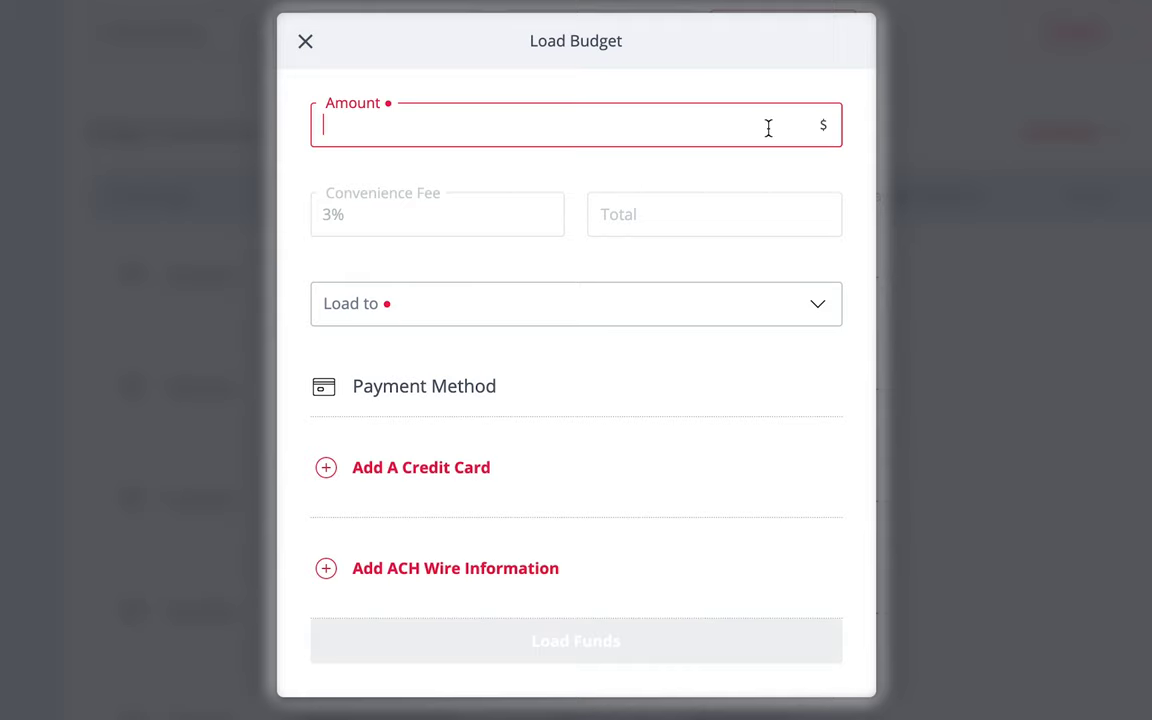
type("100")
left_click(818, 304)
left_click(790, 394)
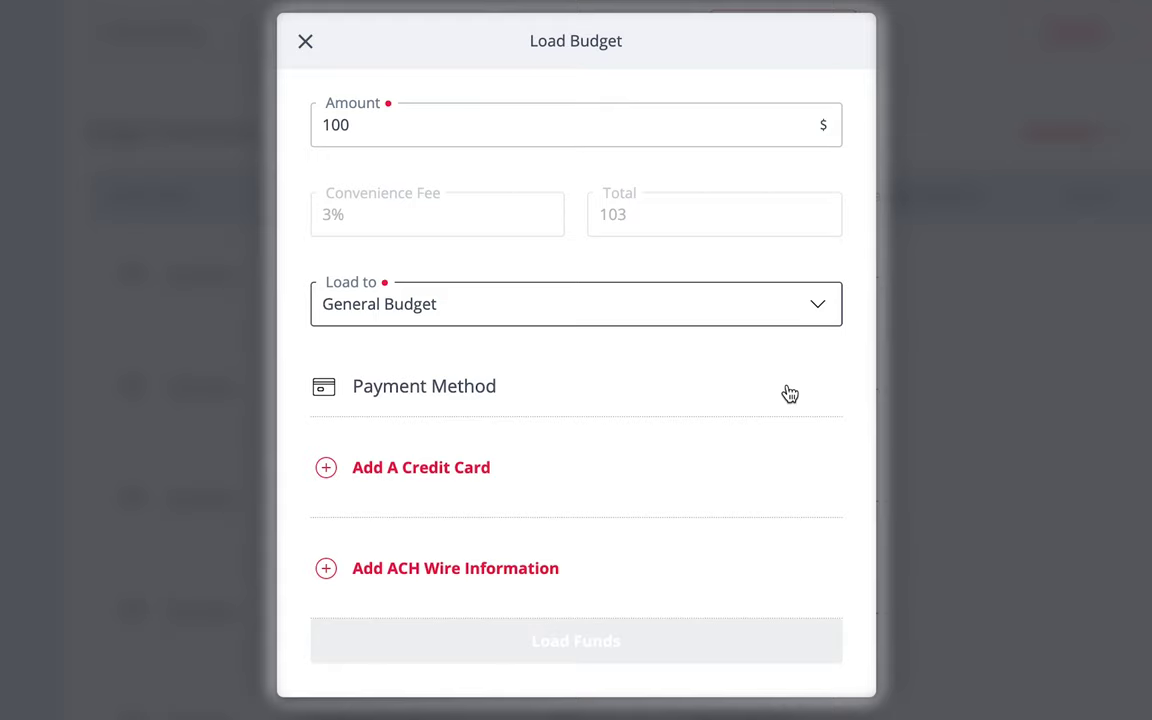
- Add ACH wire details: the name on account, routing number and account number
left_click(520, 580)
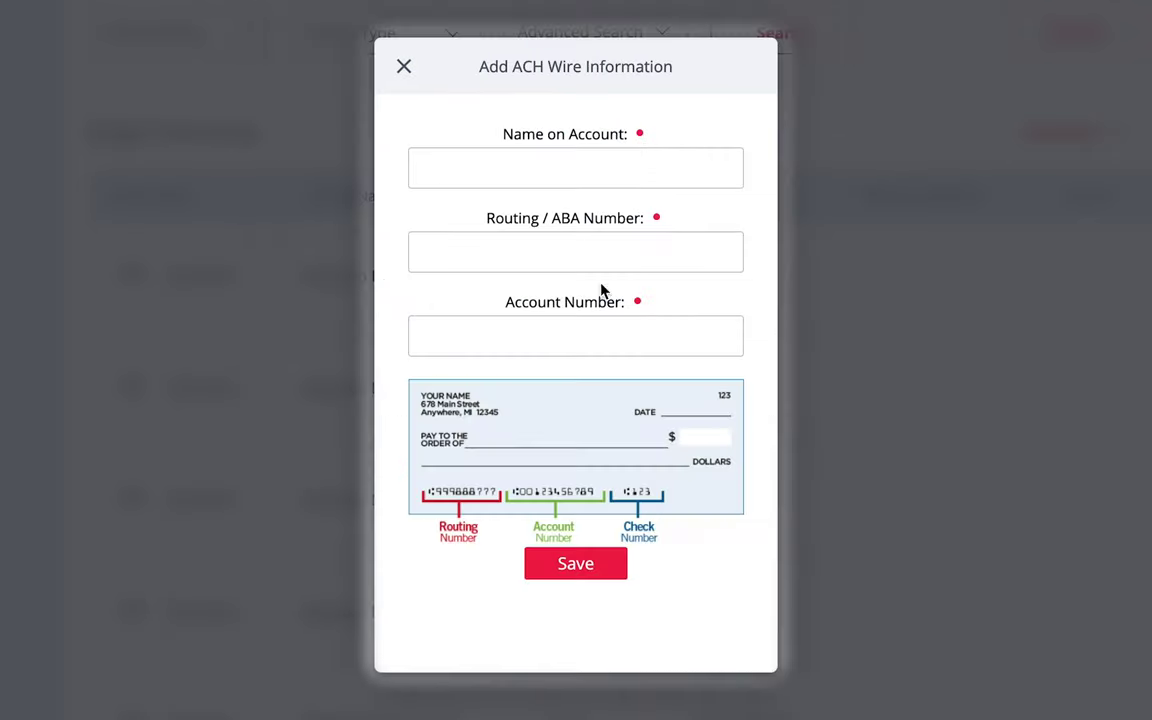
left_click(596, 170)
type("Manager Company")
left_click(575, 252)
type("1234567890")
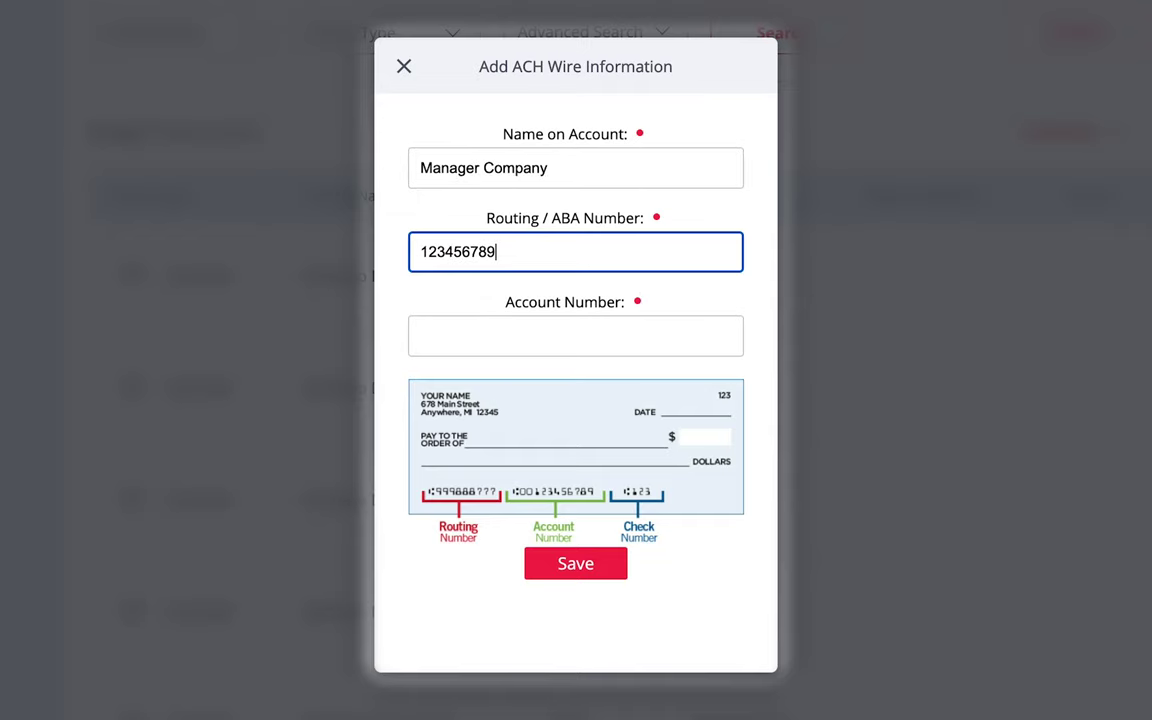
left_click(575, 336)
type("1234567890")
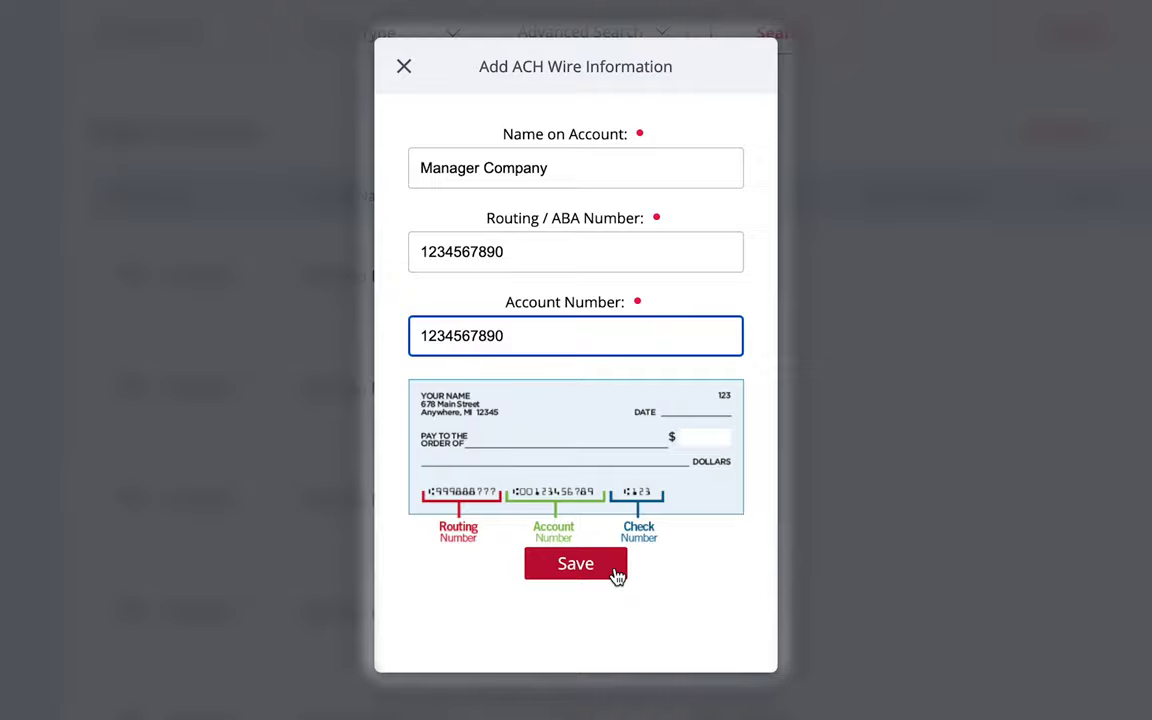
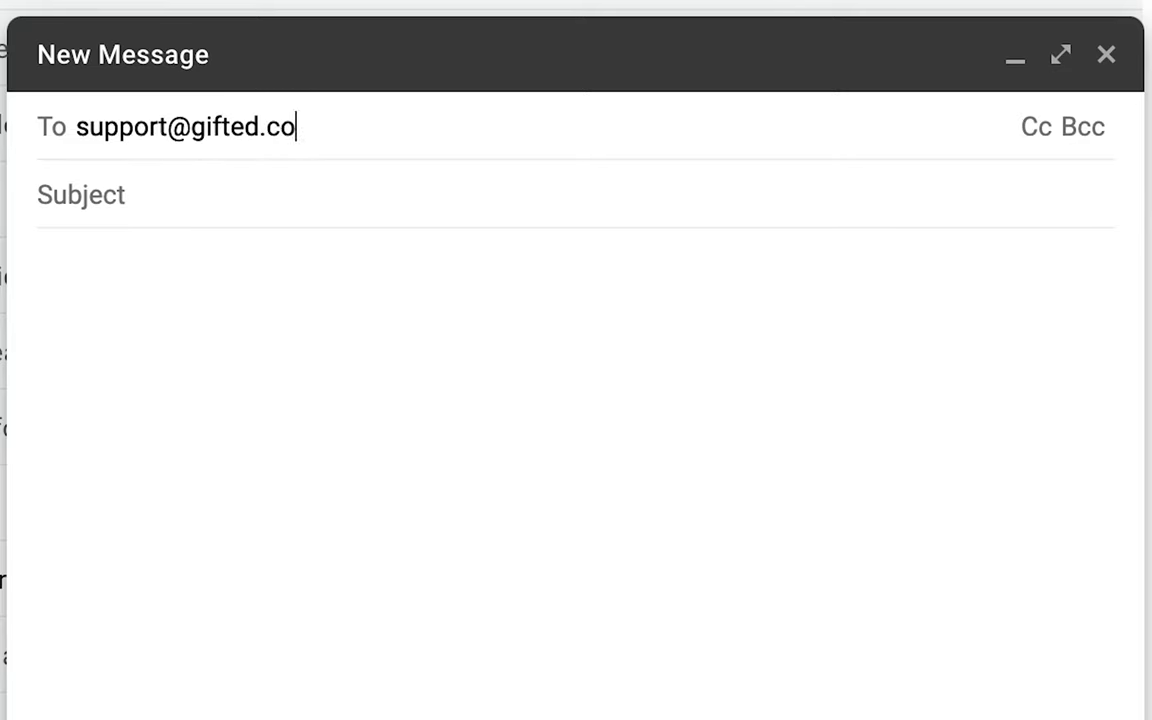
- Email Gifted support 'Wire Transfer', asking to transfer $100 to the General Budget, then open the invoice email
key("Tab")
type("Wire Transfer")
key("Tab")
type("Hello,")
key("Return")
key("Return")
type("I would like to transfer $100 to my ")
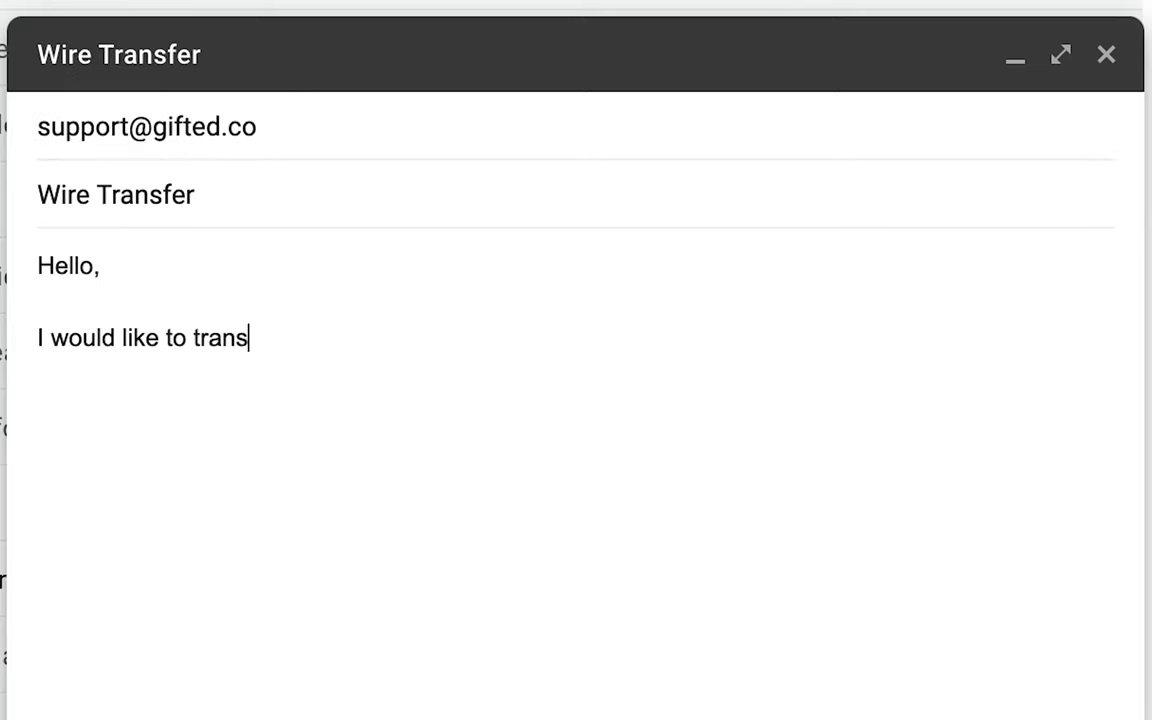
type("General Budget.")
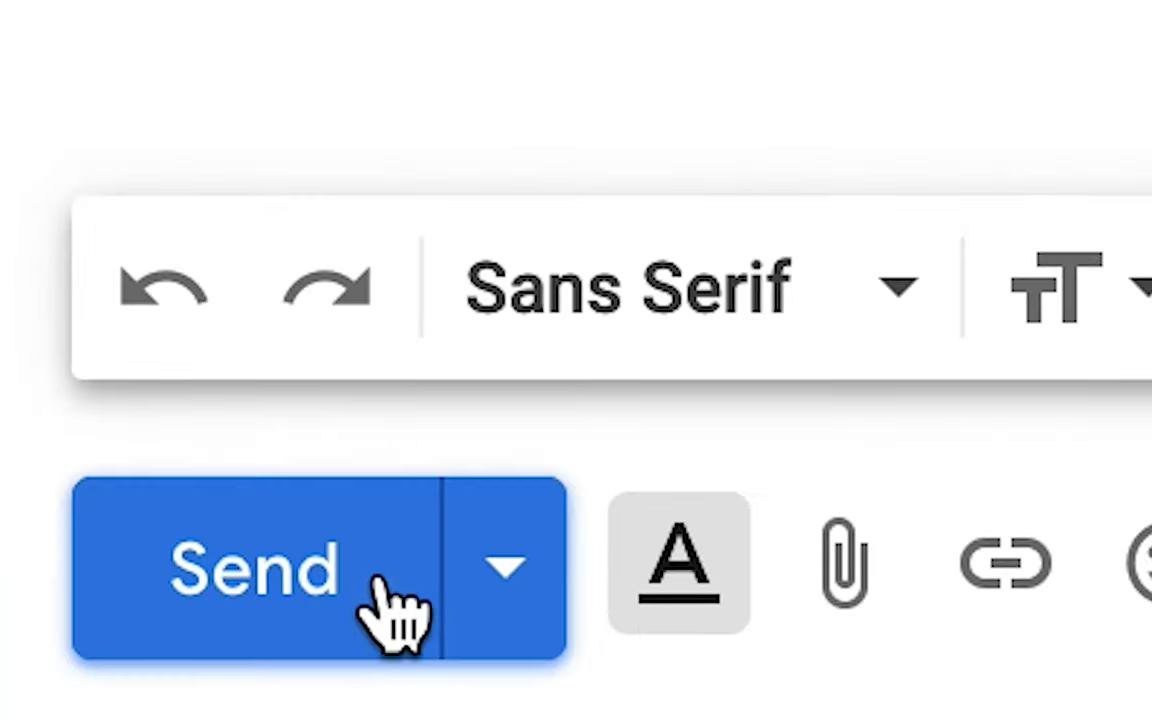
left_click(385, 612)
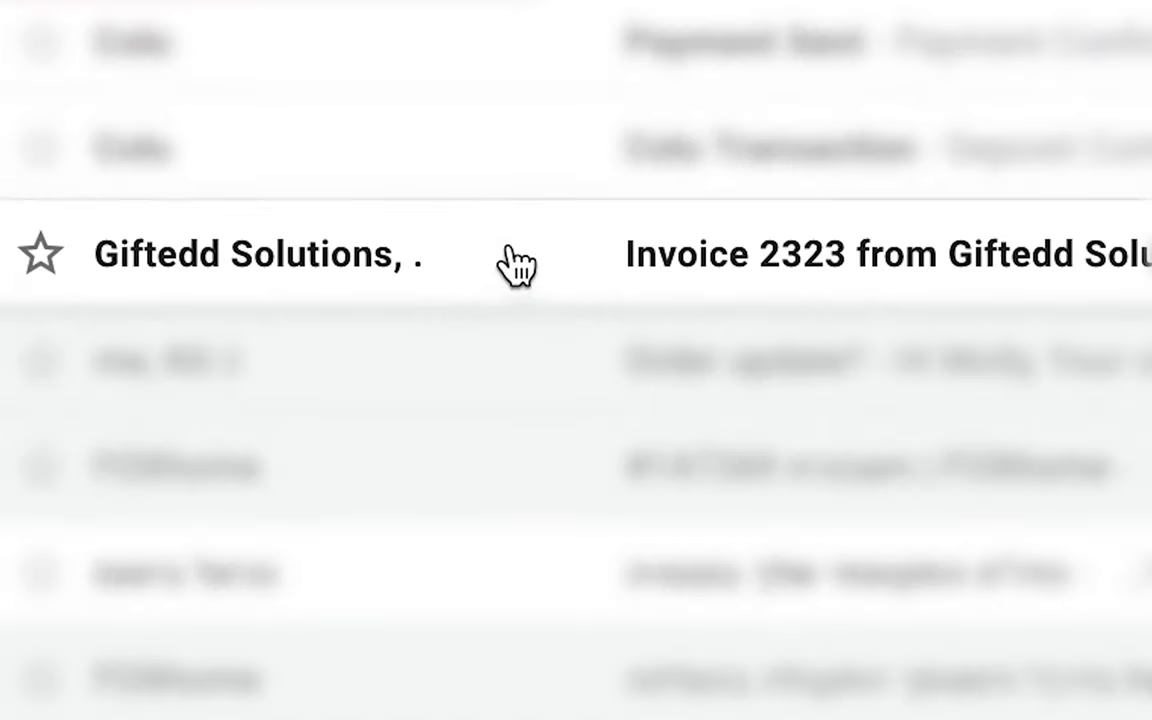
left_click(517, 258)
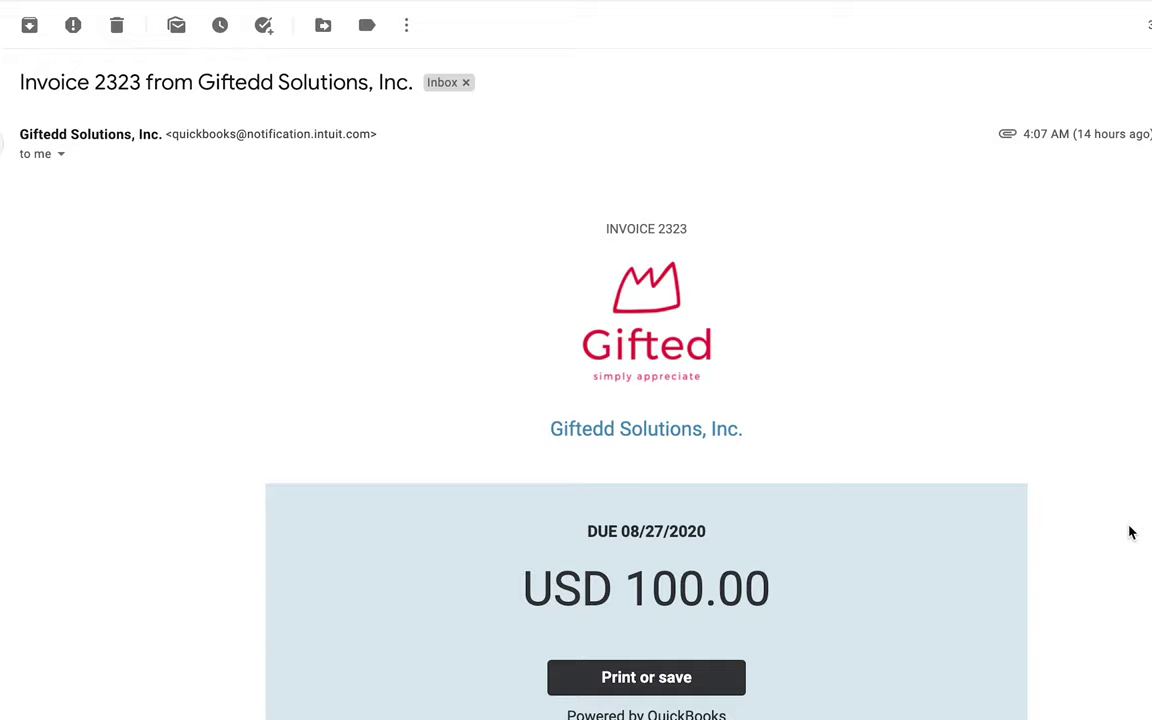
- Scroll through the USD 100.00 invoice email and preview its attached PDF
scroll(1130, 532, "down", 10)
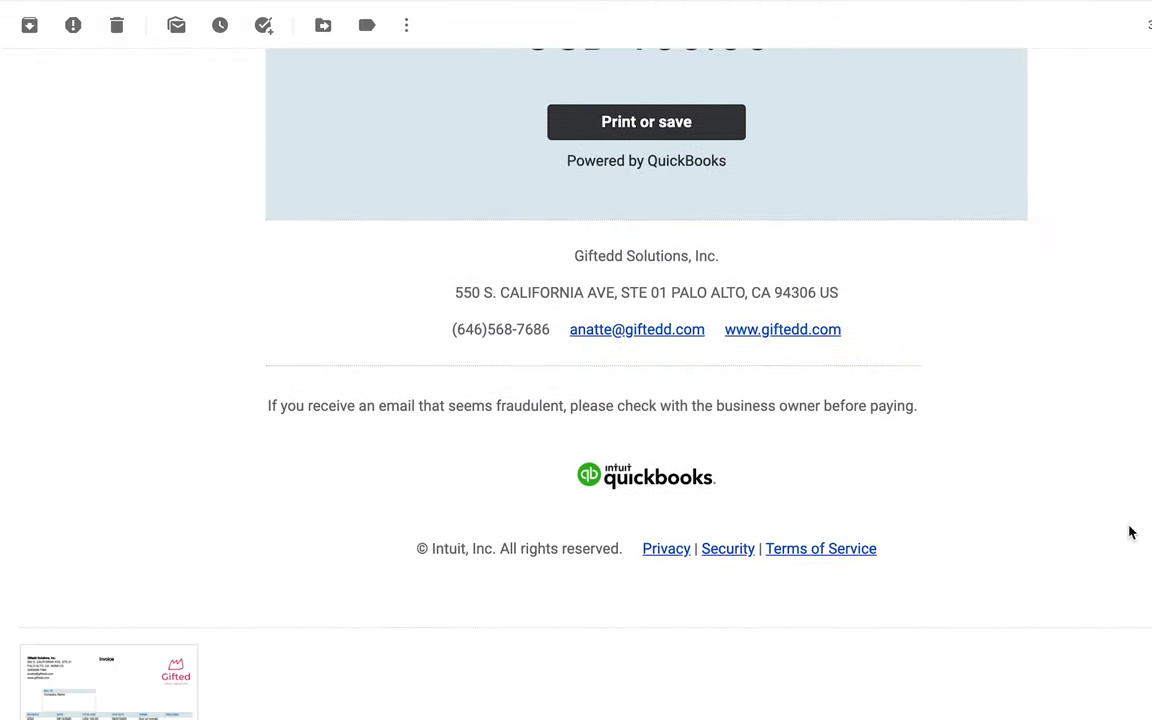
left_click(181, 682)
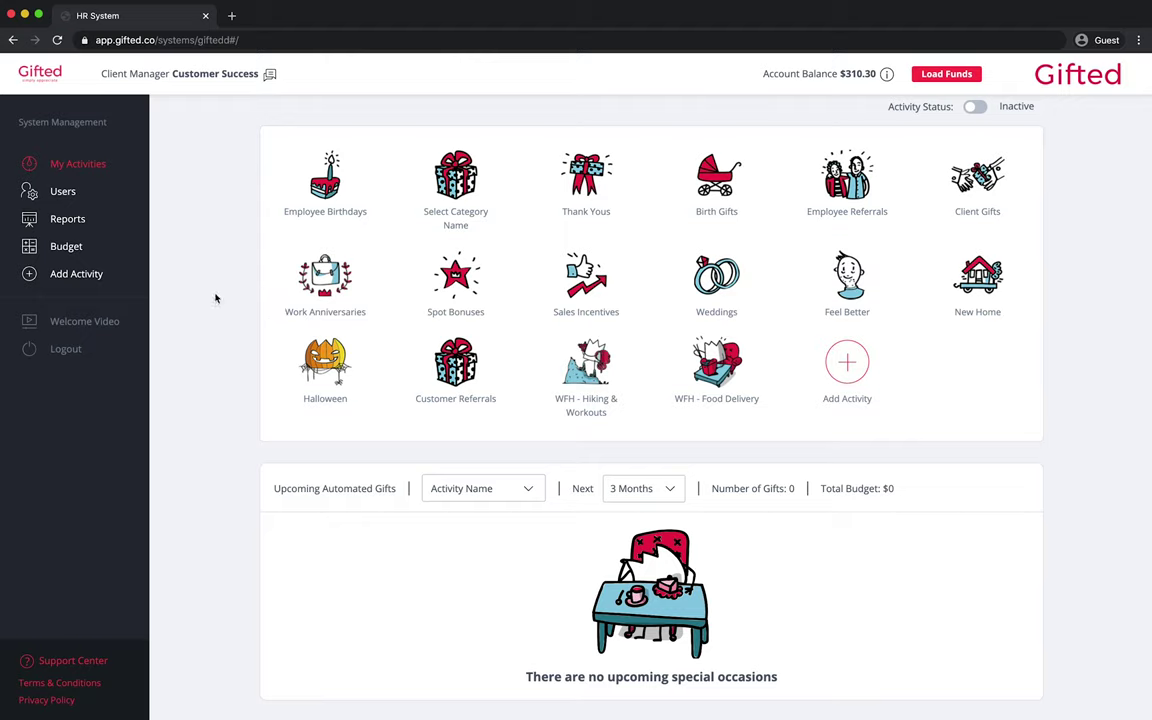
- Go to the Budget page and scroll the Budget Transactions table down to its pagination and back
left_click(109, 250)
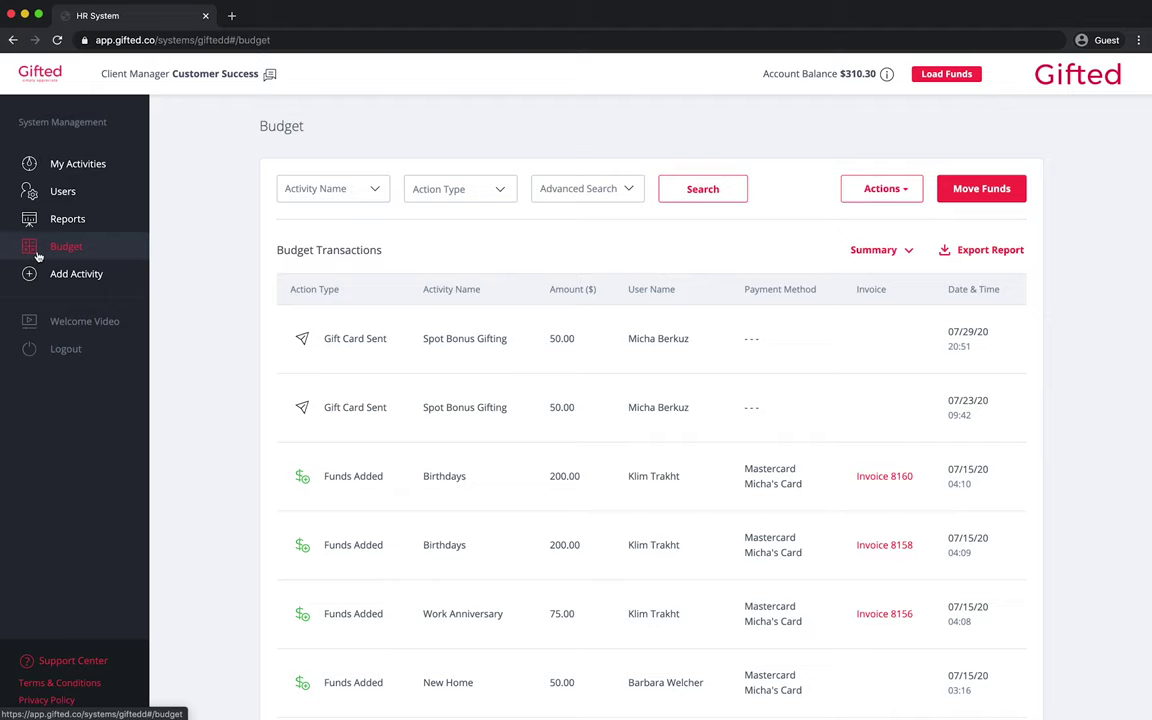
scroll(1078, 452, "down", 2)
scroll(1078, 452, "down", 6)
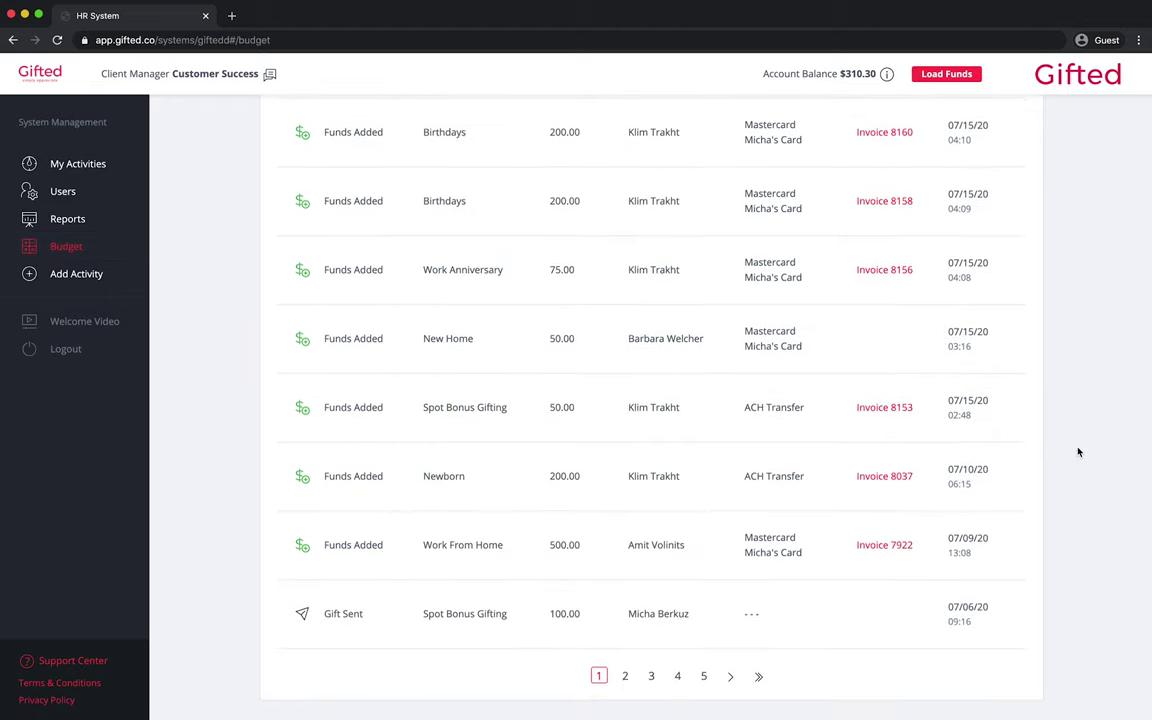
scroll(1078, 452, "up", 8)
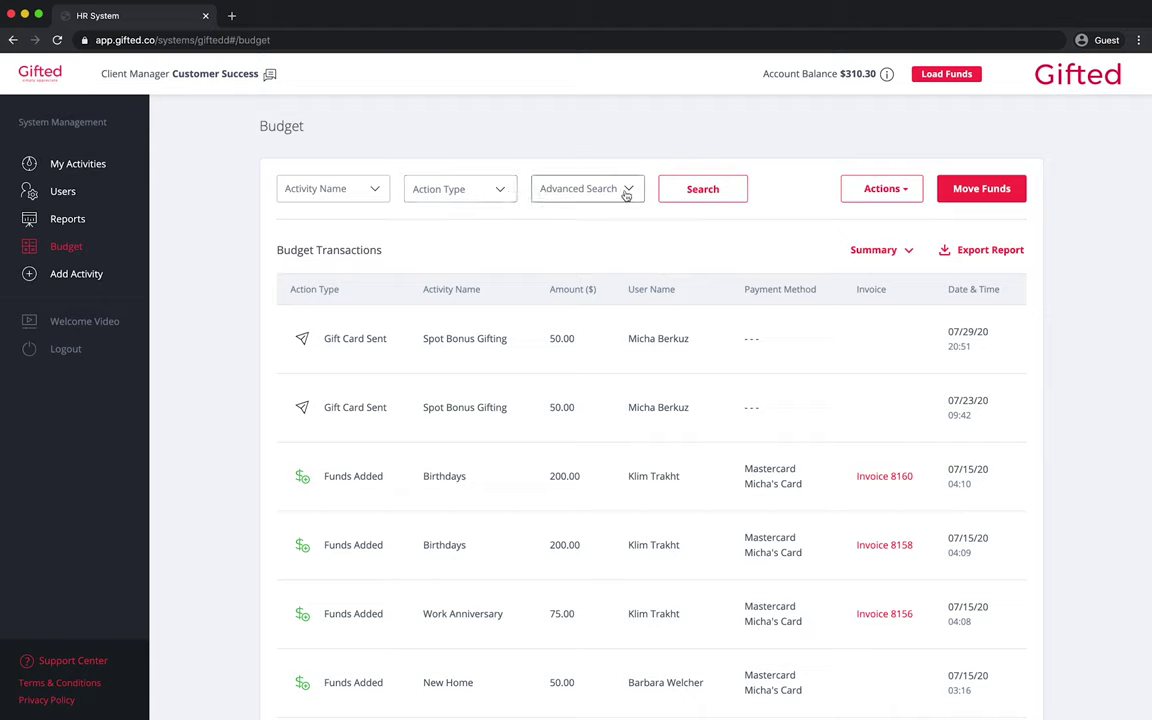
- Filter the action types to Funds Added and Gift Card Sent
left_click(464, 196)
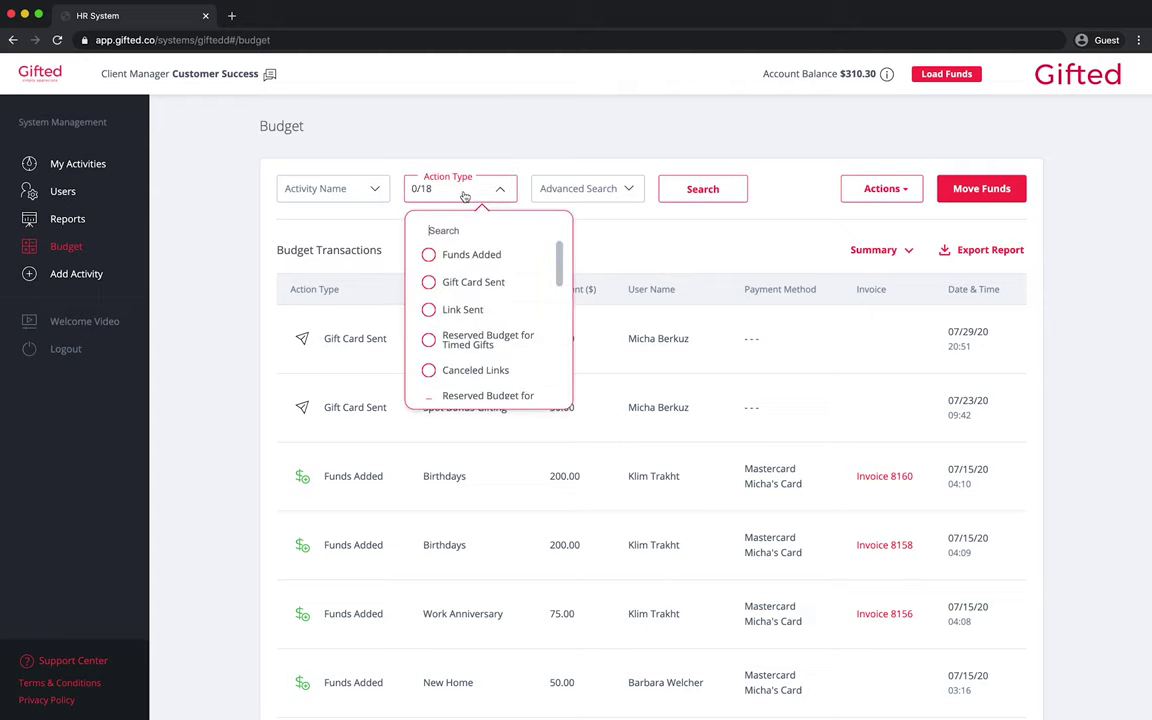
left_click(428, 254)
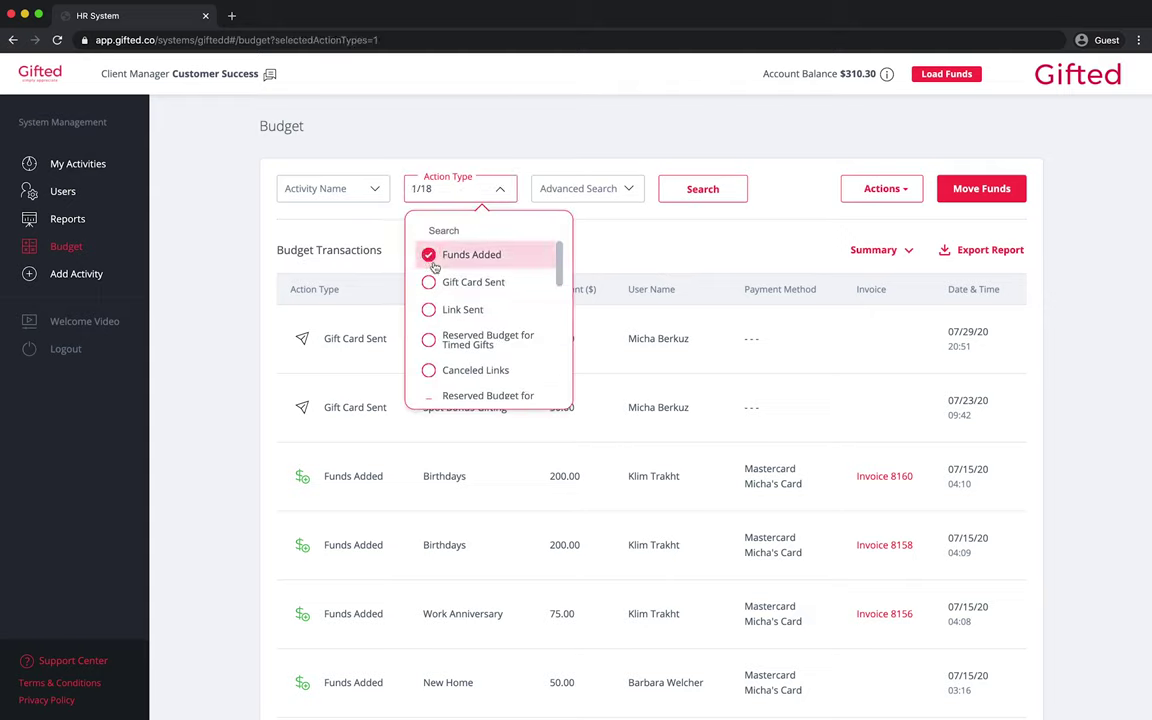
left_click(429, 282)
- Apply an advanced-search date range of 06/01/2020 to 08/01/2020
left_click(627, 192)
left_click(532, 247)
left_click(502, 281)
left_click(500, 245)
left_click(503, 330)
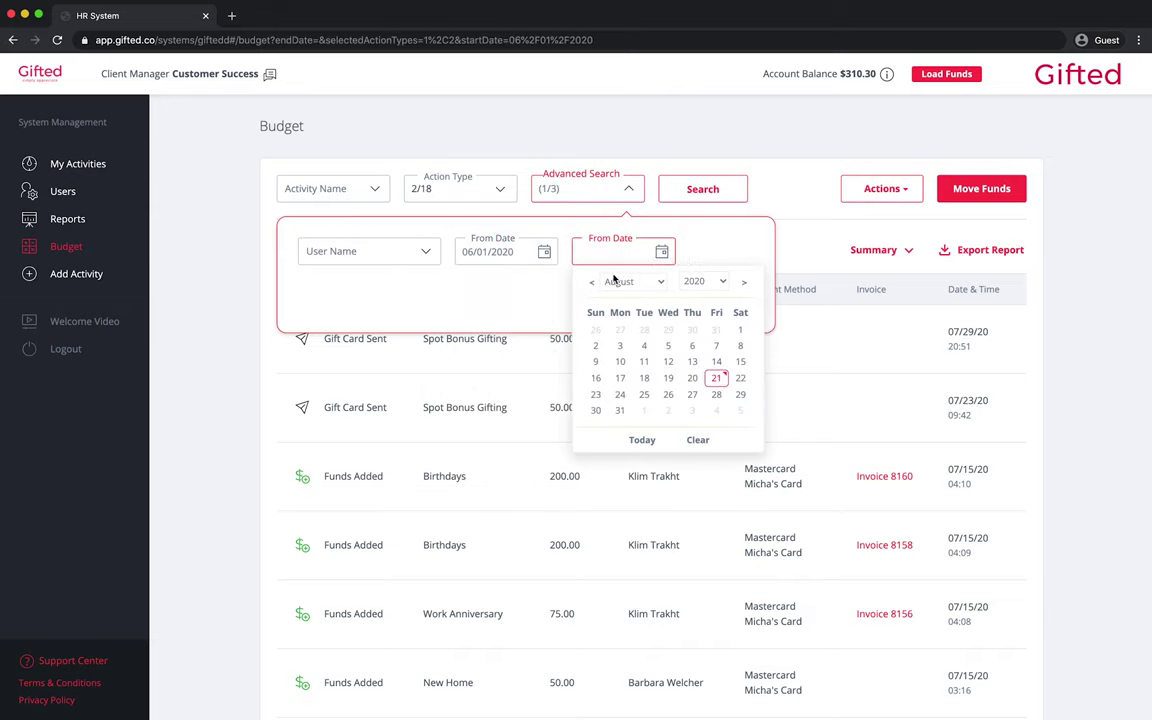
left_click(739, 331)
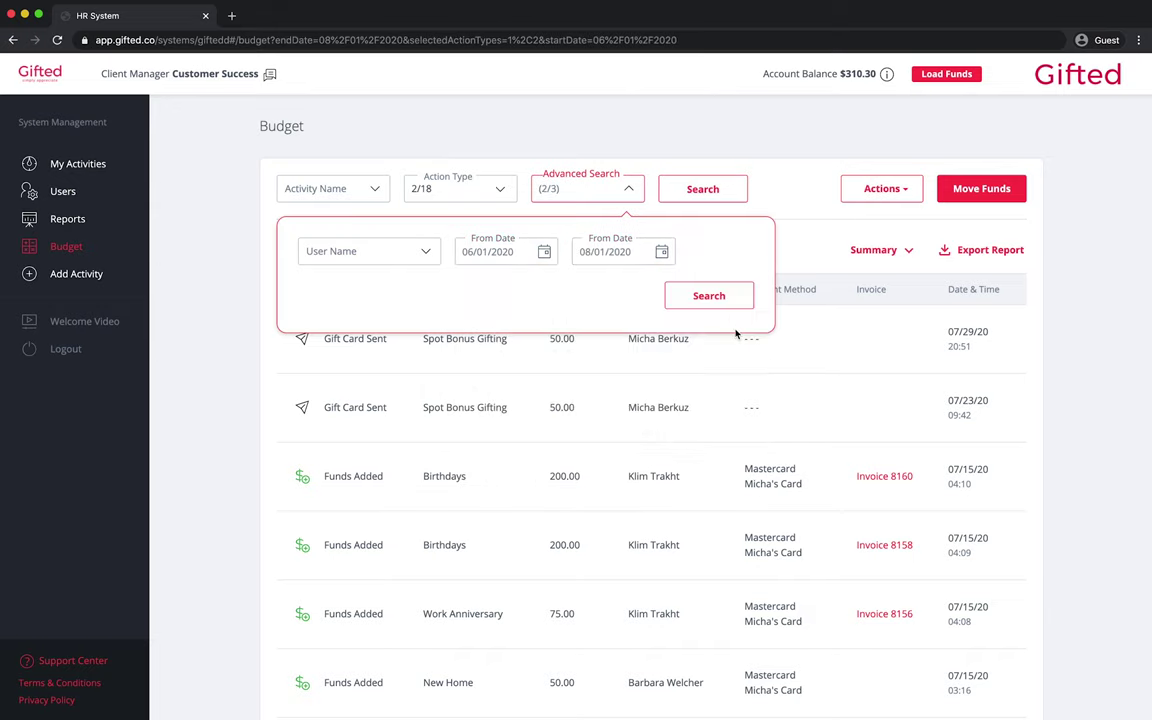
left_click(728, 300)
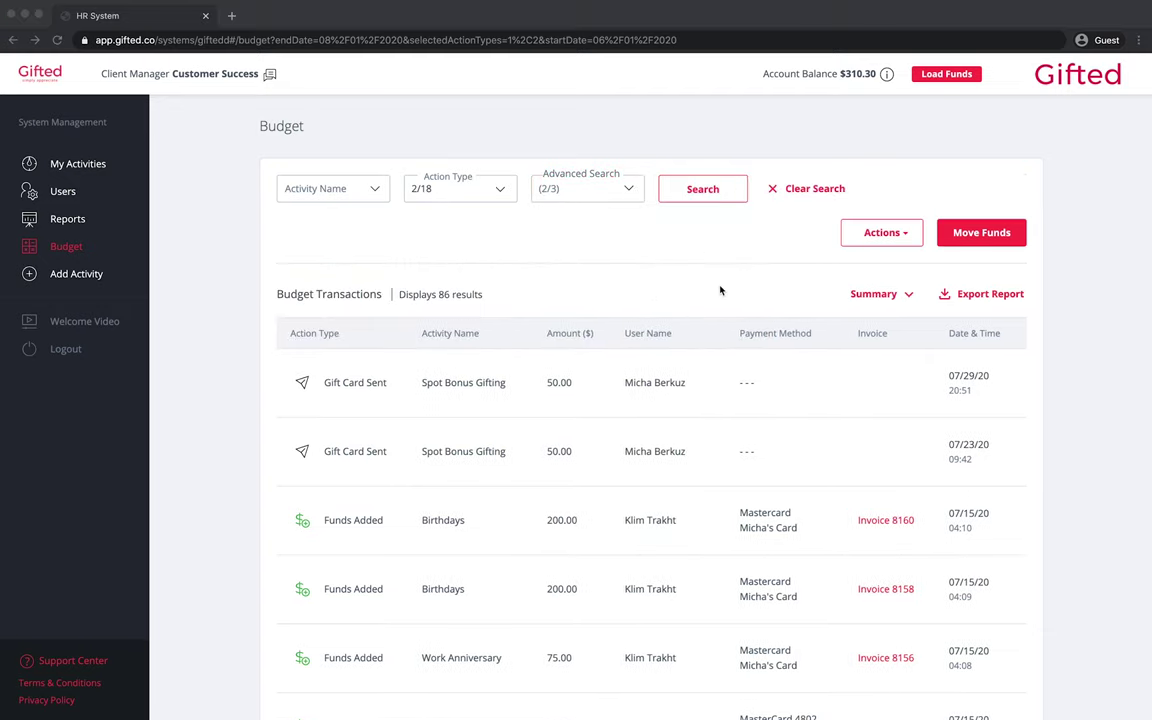
- Export the filtered transactions as a CSV and expand the summary showing the $310.30 balance
left_click(992, 296)
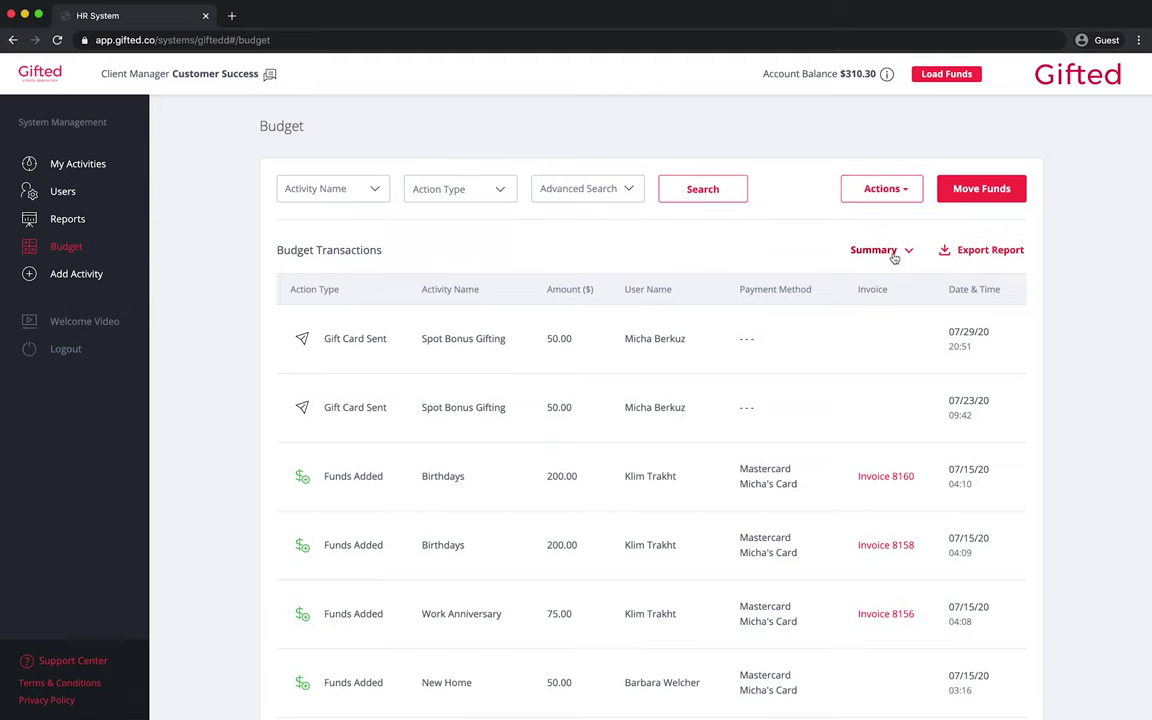
left_click(895, 254)
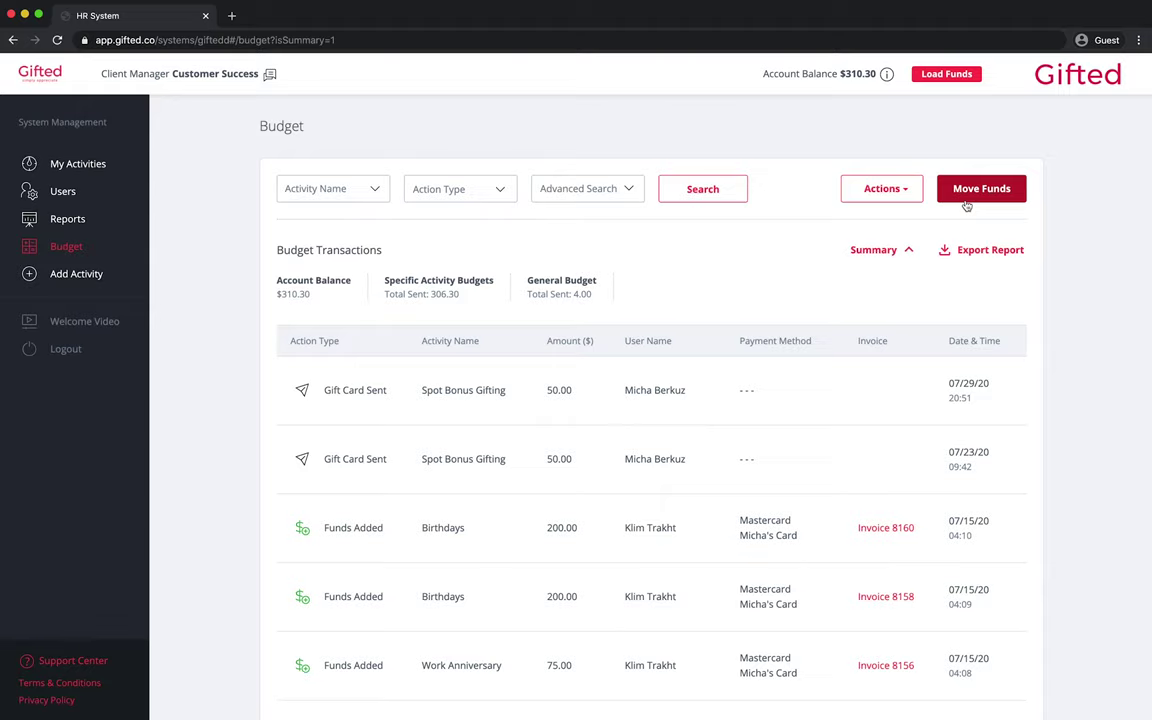
- Set up a budget transfer from Customer Retention to Thank Yous
left_click(966, 200)
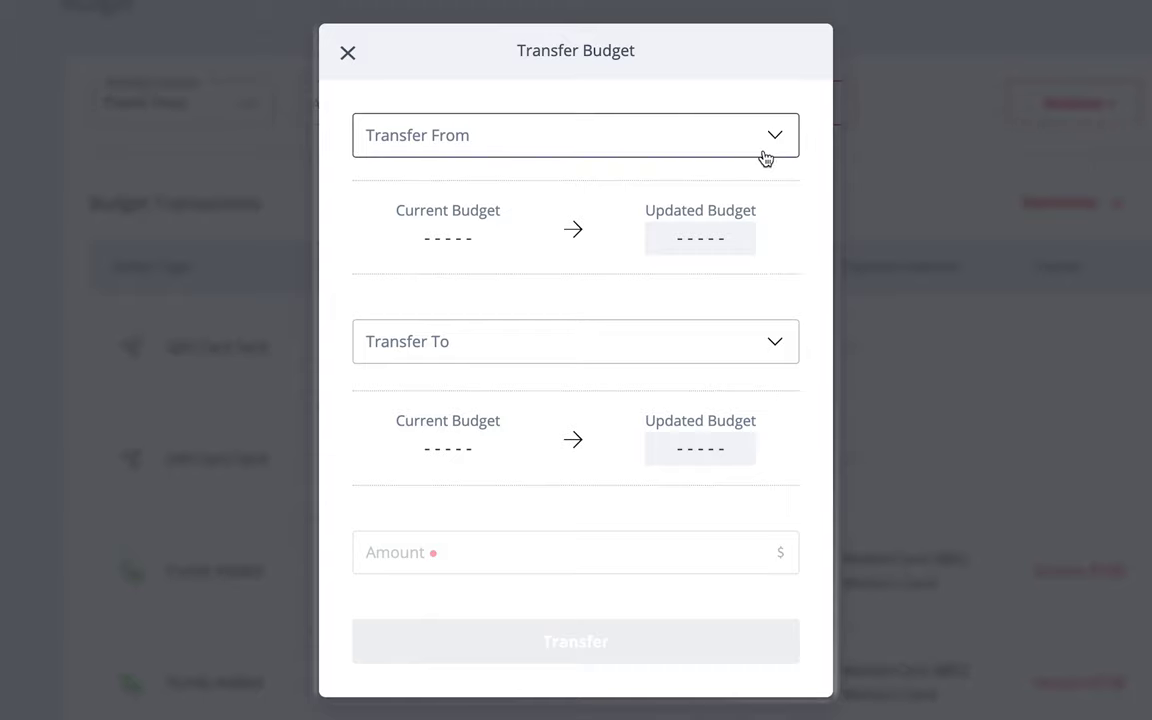
left_click(765, 155)
scroll(743, 272, "down", 5)
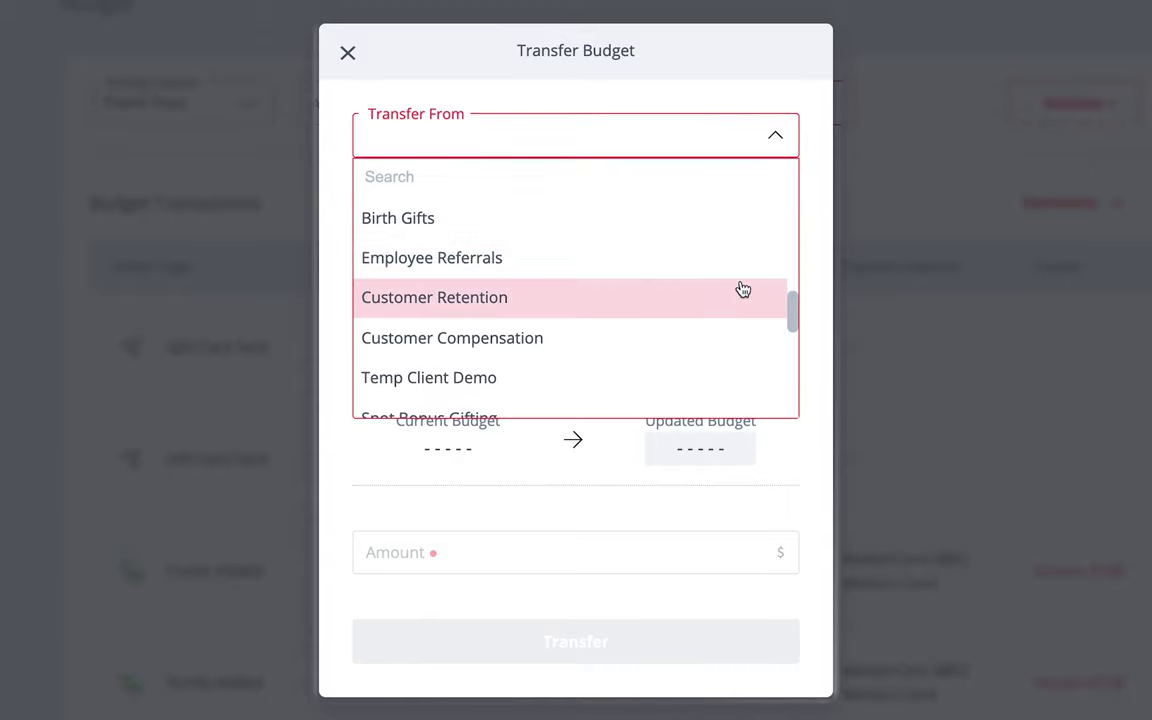
left_click(743, 289)
left_click(776, 342)
scroll(735, 517, "down", 5)
left_click(740, 503)
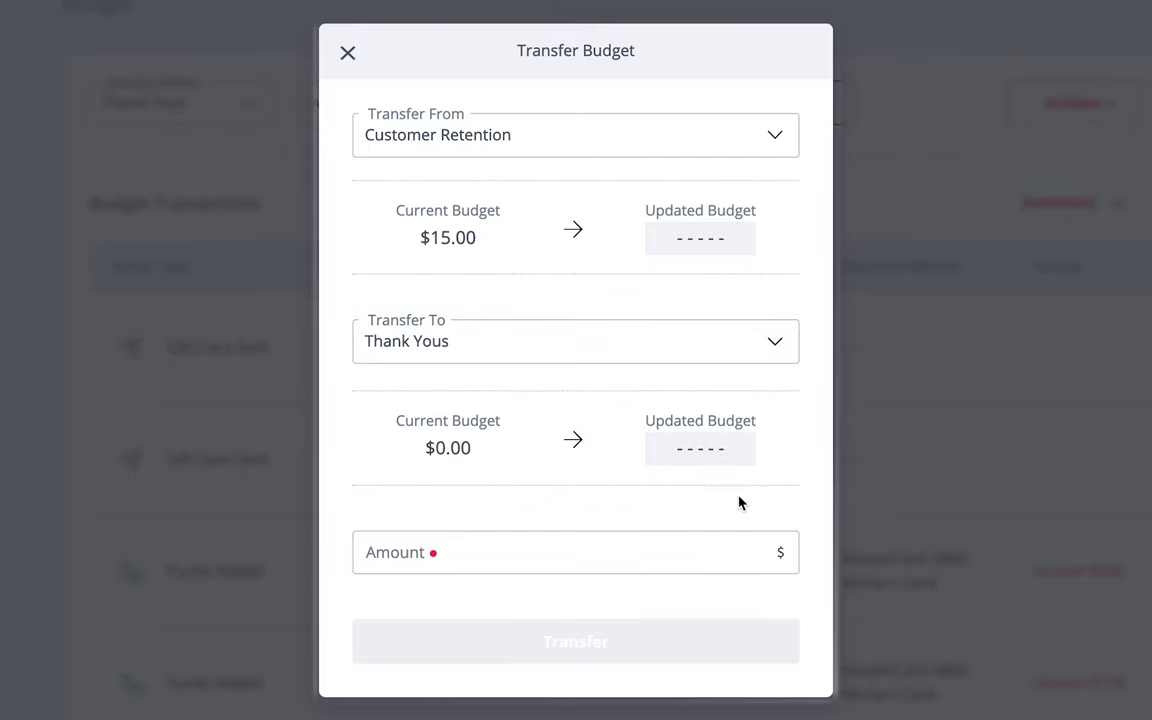
- Enter 10 as the transfer amount, then view the alert's apply-to options
left_click(599, 549)
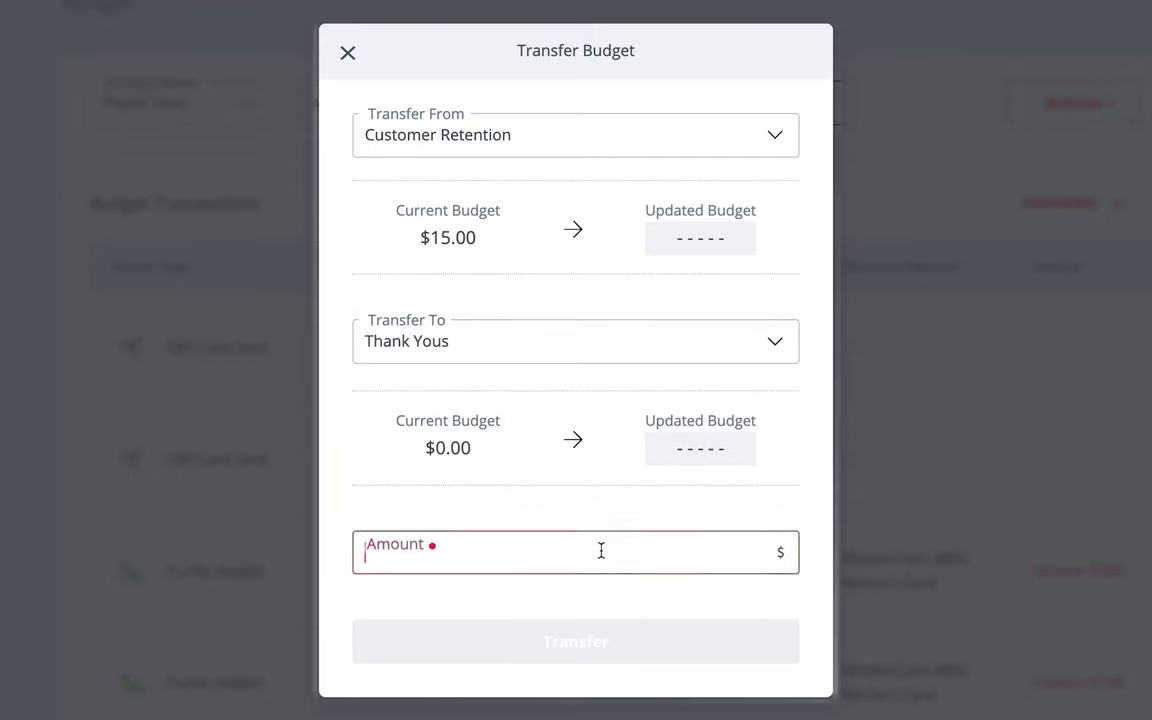
type("10")
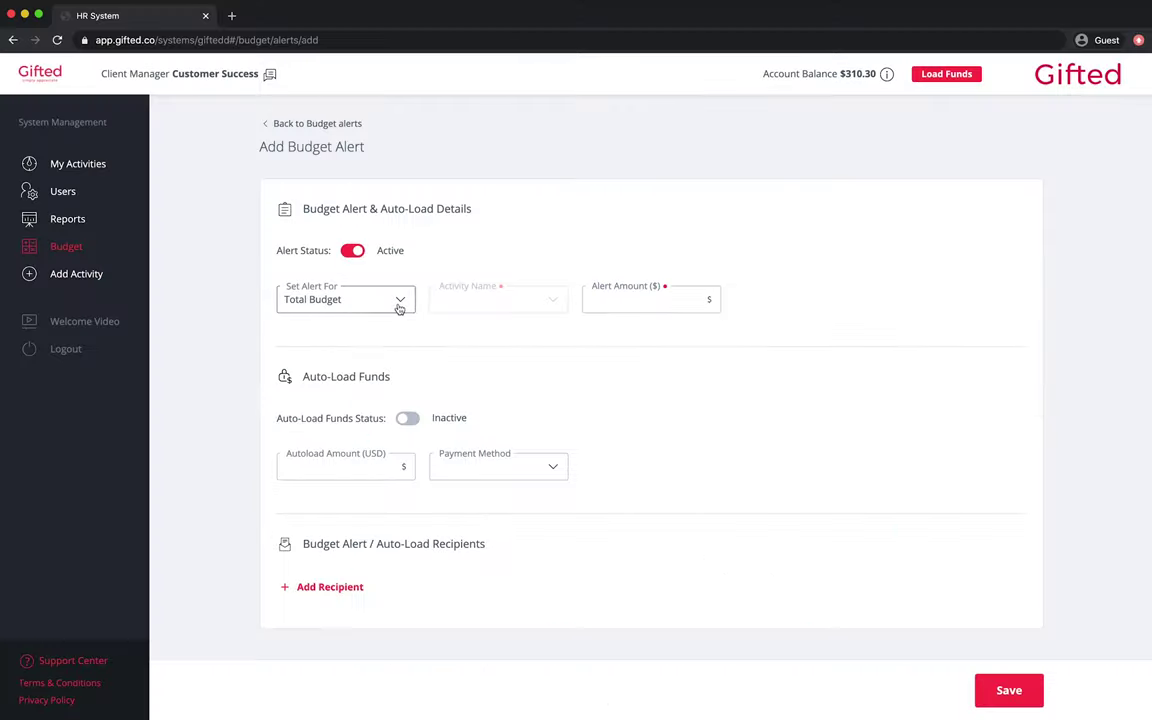
left_click(398, 303)
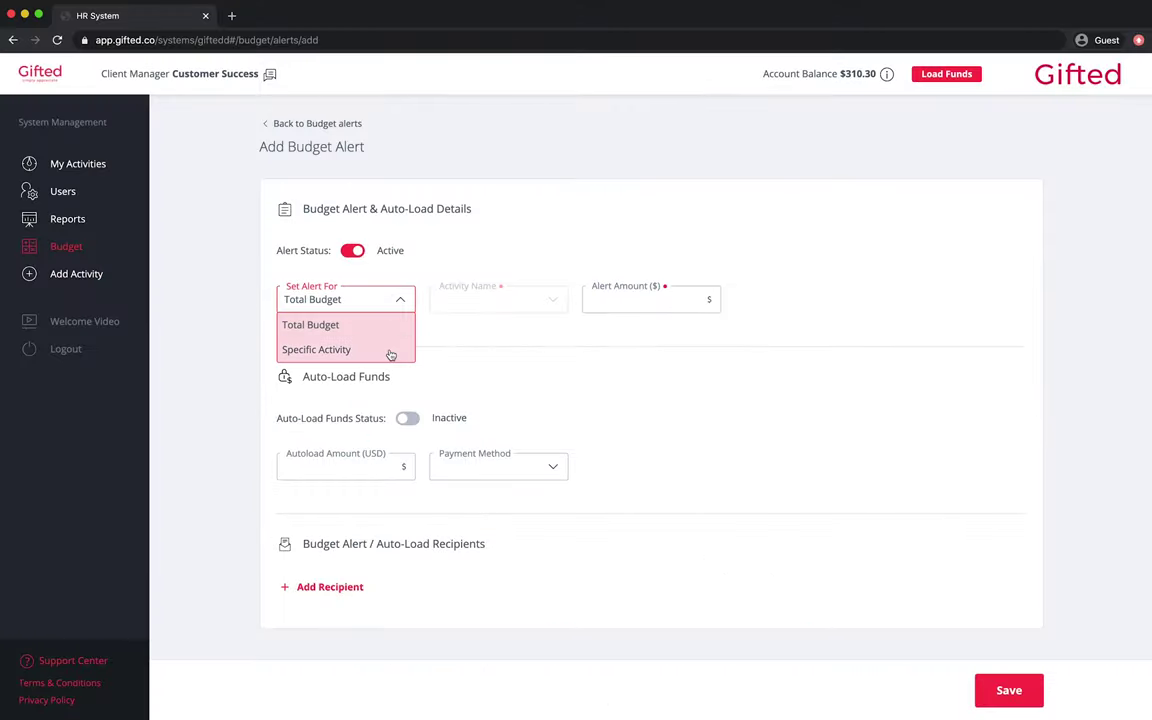
- Keep the alert on Total Budget, return to the Budget page and bring up its actions
left_click(398, 328)
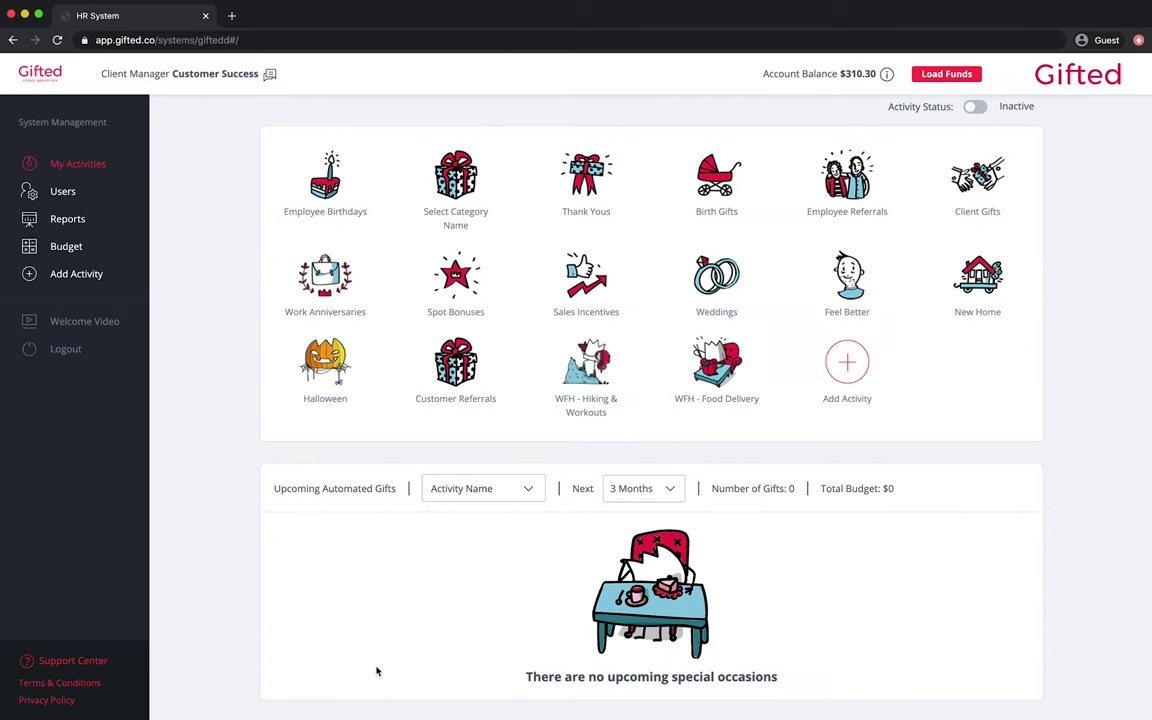
left_click(92, 252)
left_click(912, 196)
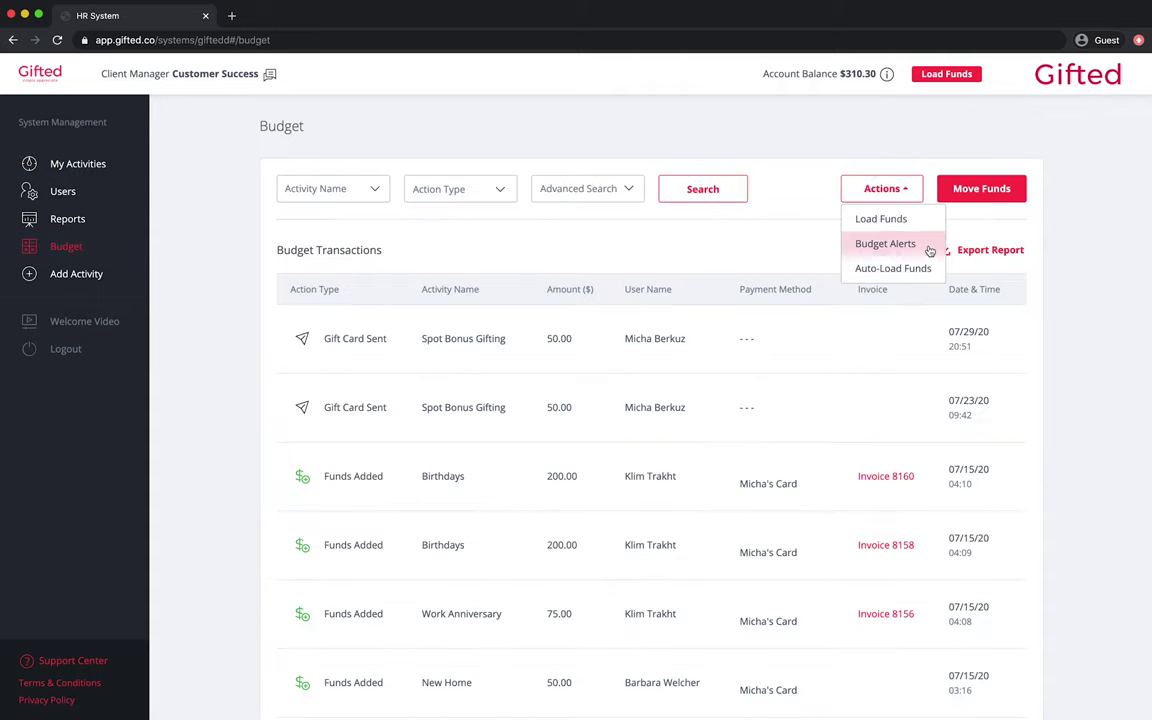
- Create a new budget alert on the Total Budget with a 100.00 threshold
left_click(928, 248)
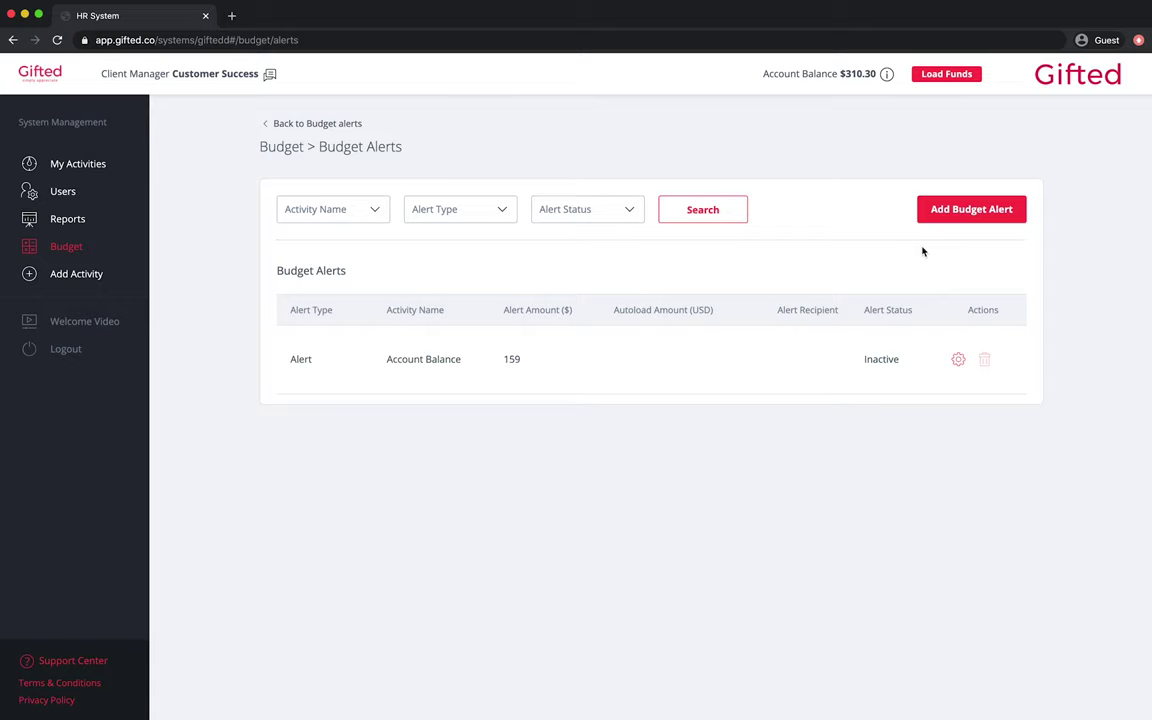
left_click(967, 214)
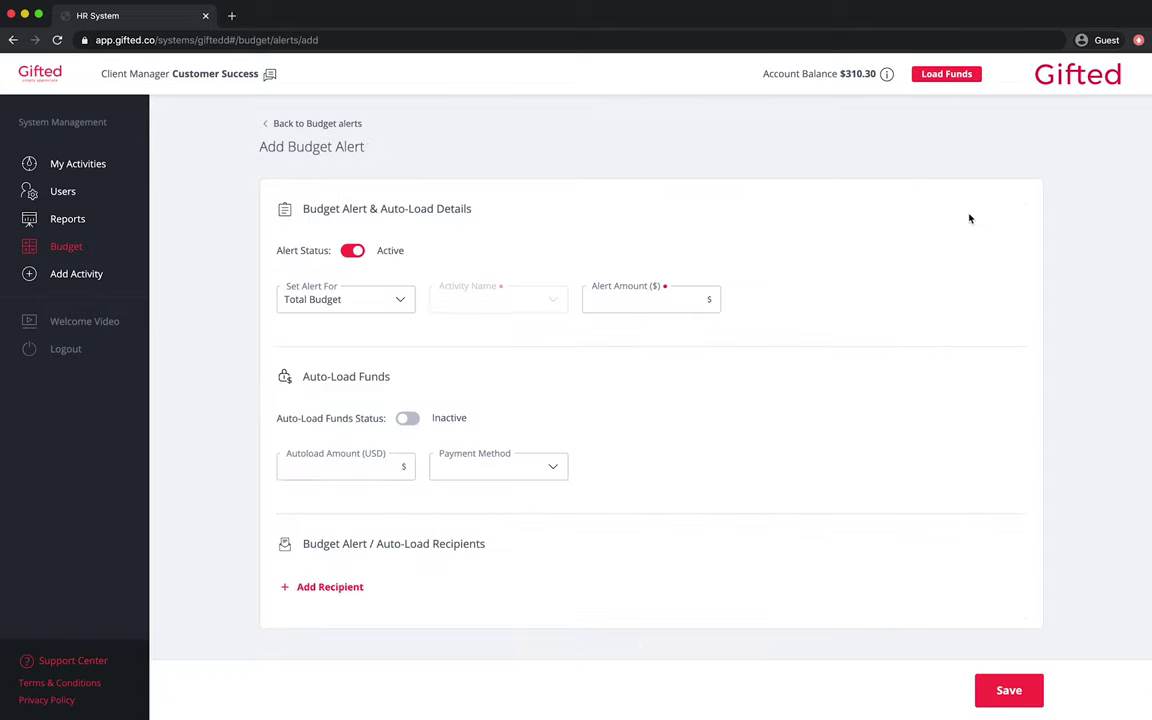
left_click(400, 303)
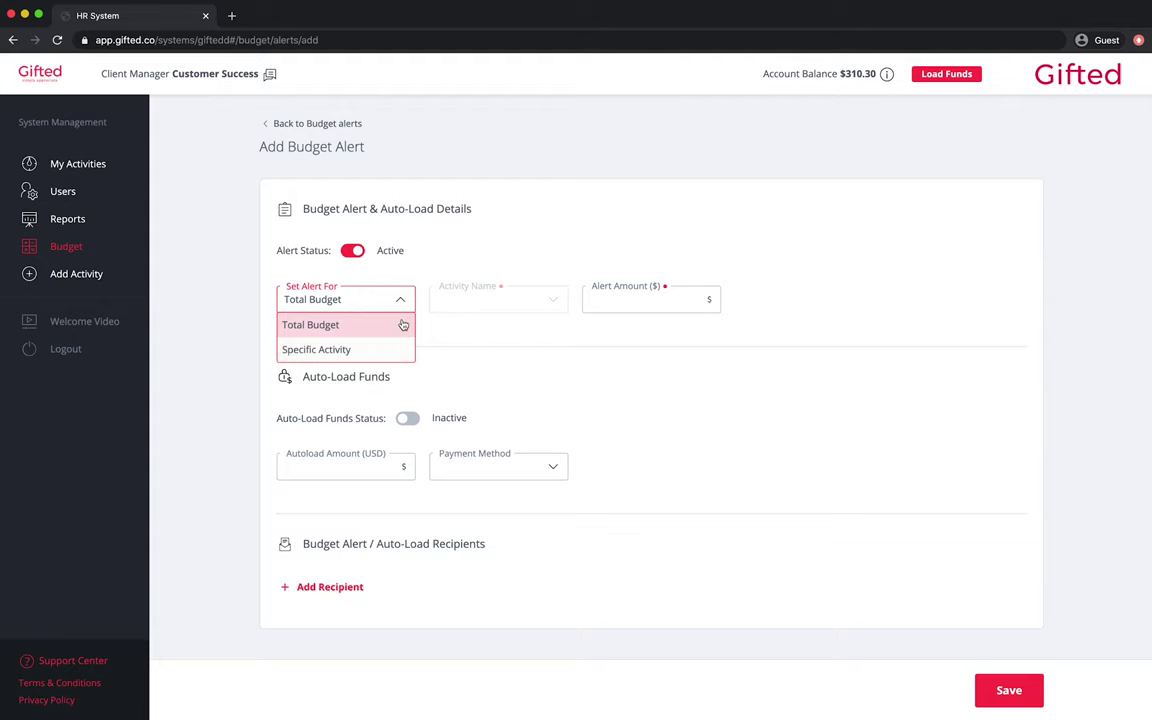
left_click(403, 324)
left_click(686, 298)
type("100.00")
- Add the recipient's e-mail address, save the alert, and dismiss the confirmation
left_click(335, 587)
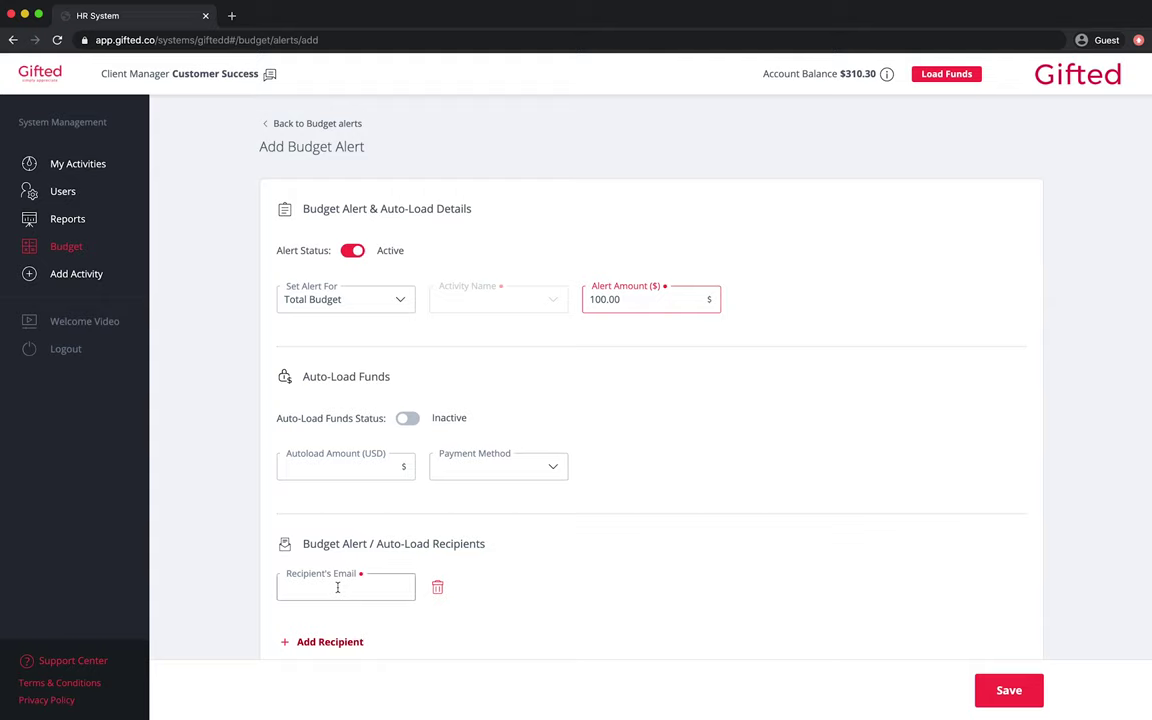
left_click(337, 587)
type("manager")
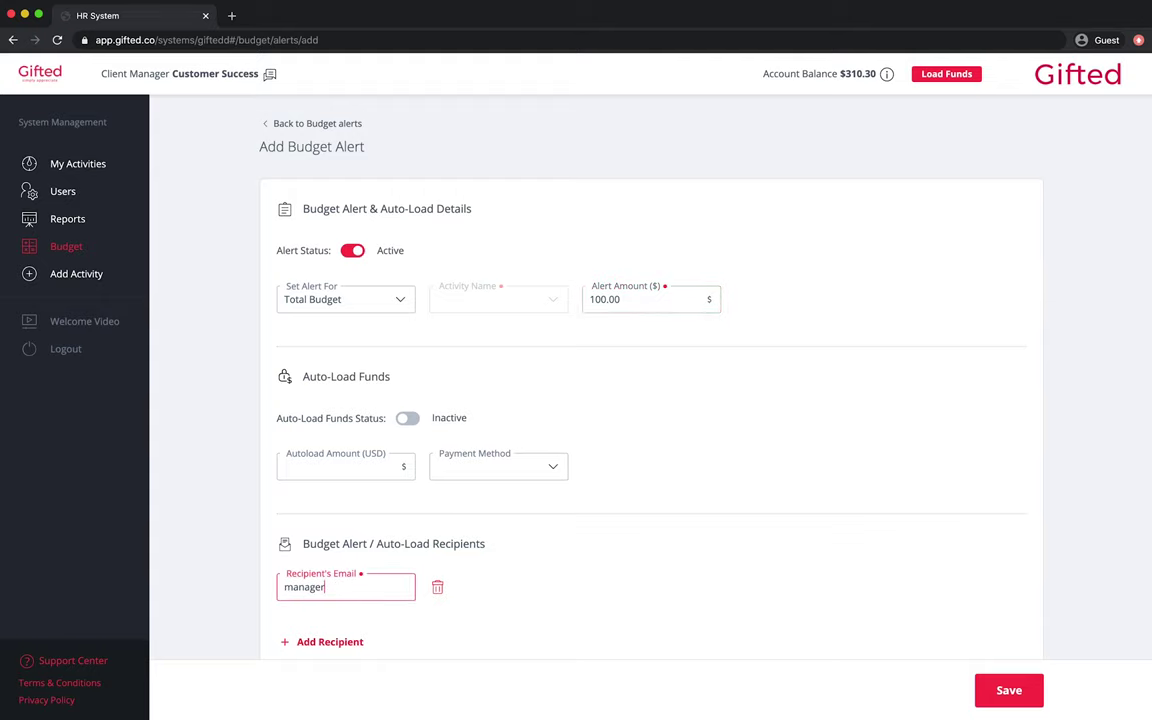
type("@company.com")
scroll(782, 685, "down", 1)
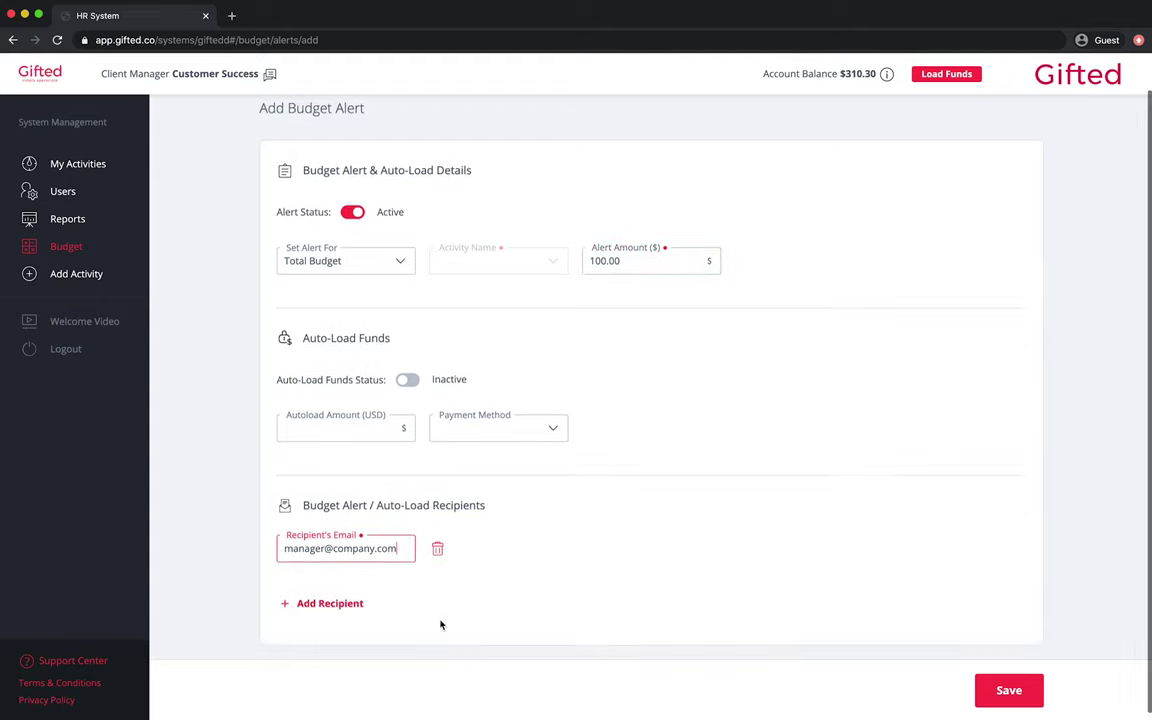
left_click(1008, 691)
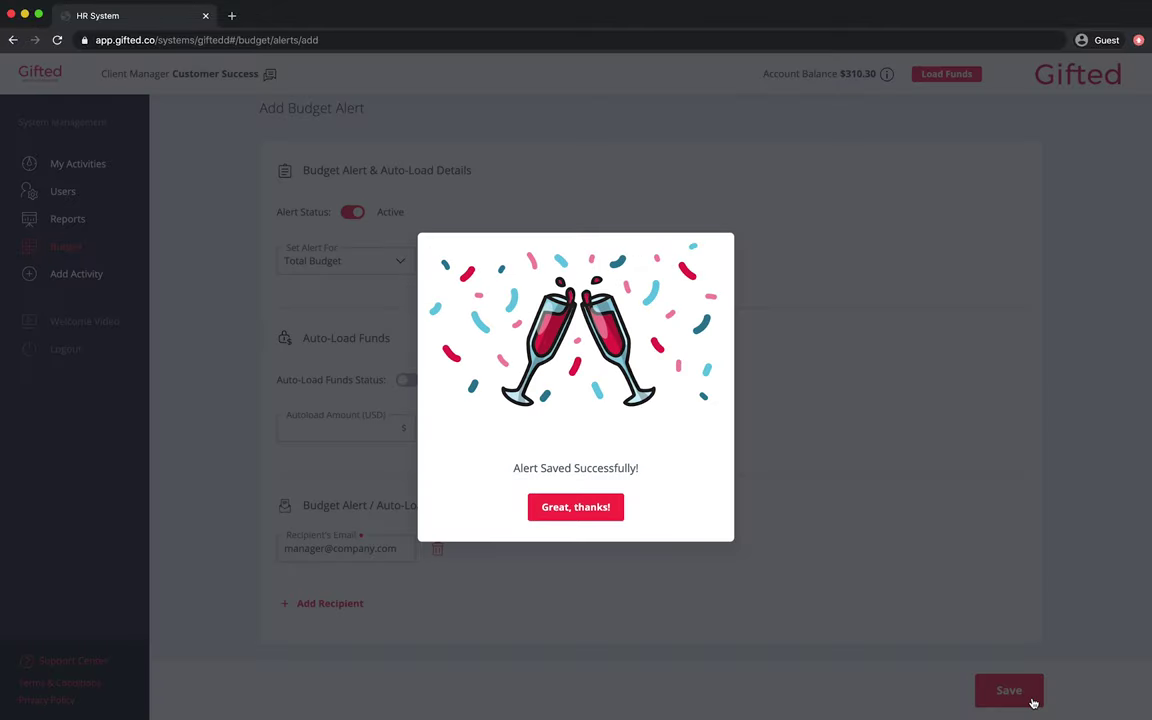
left_click(602, 512)
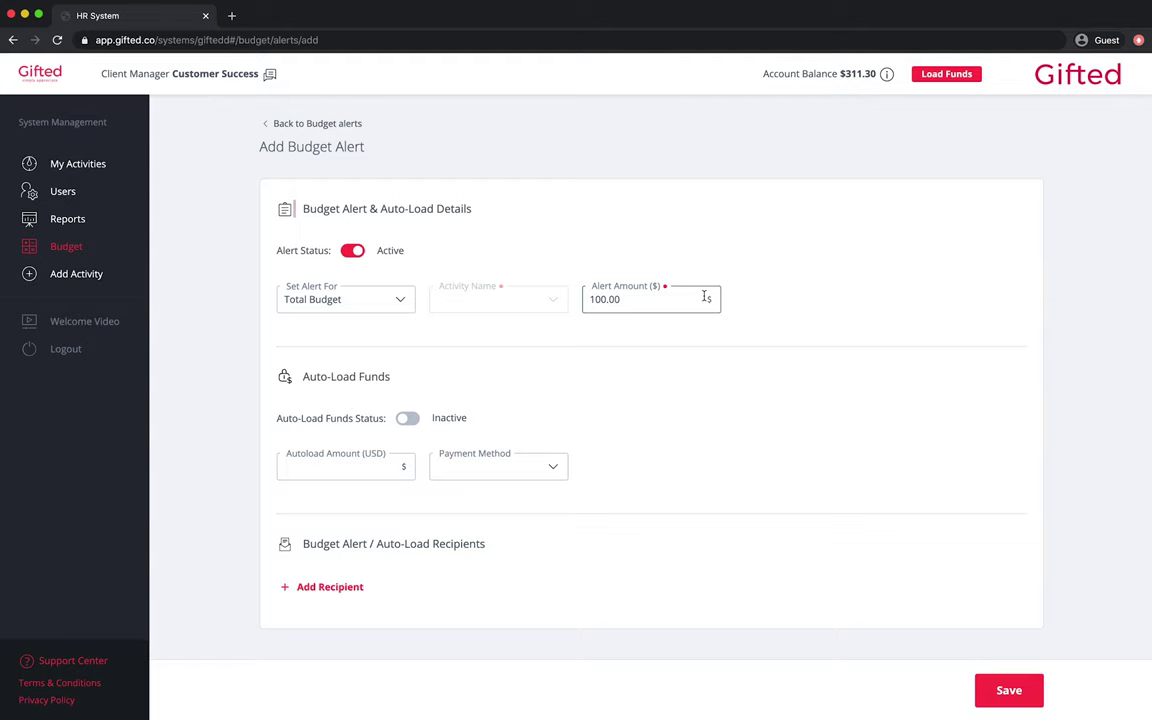
- Enable auto-loading 100.00 via the Mastercard on the alert and save it
left_click(407, 418)
left_click(362, 465)
type("100.00")
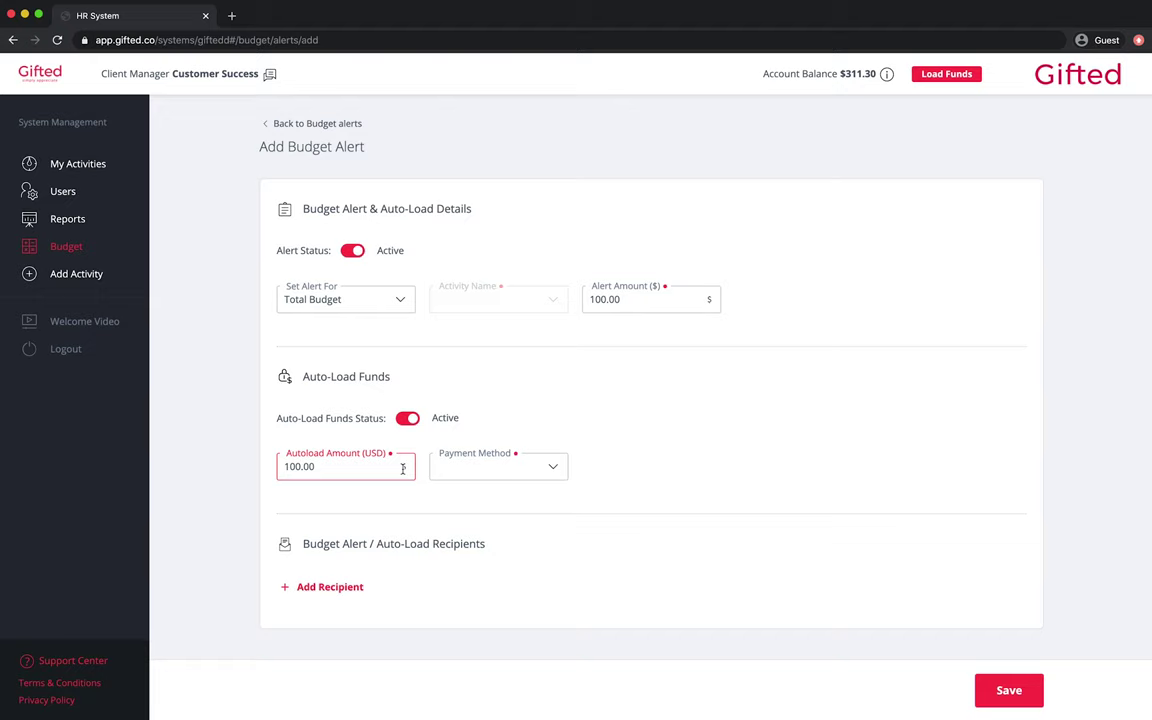
left_click(563, 470)
left_click(579, 484)
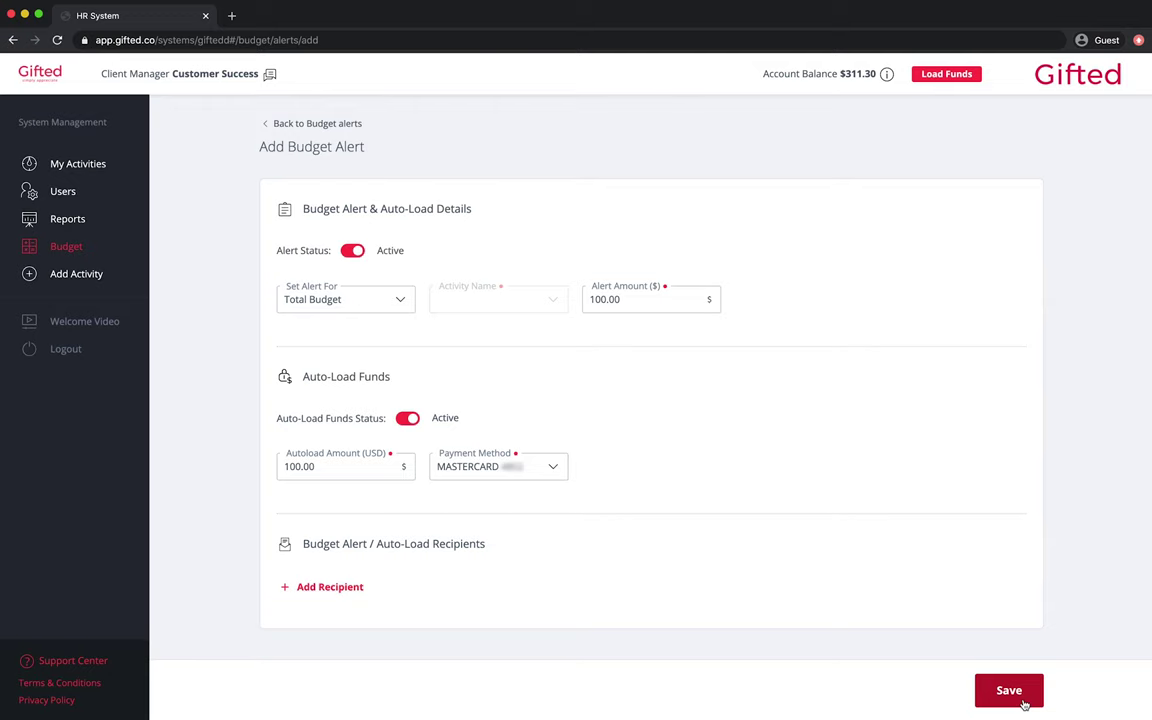
left_click(1022, 703)
left_click(905, 194)
left_click(912, 222)
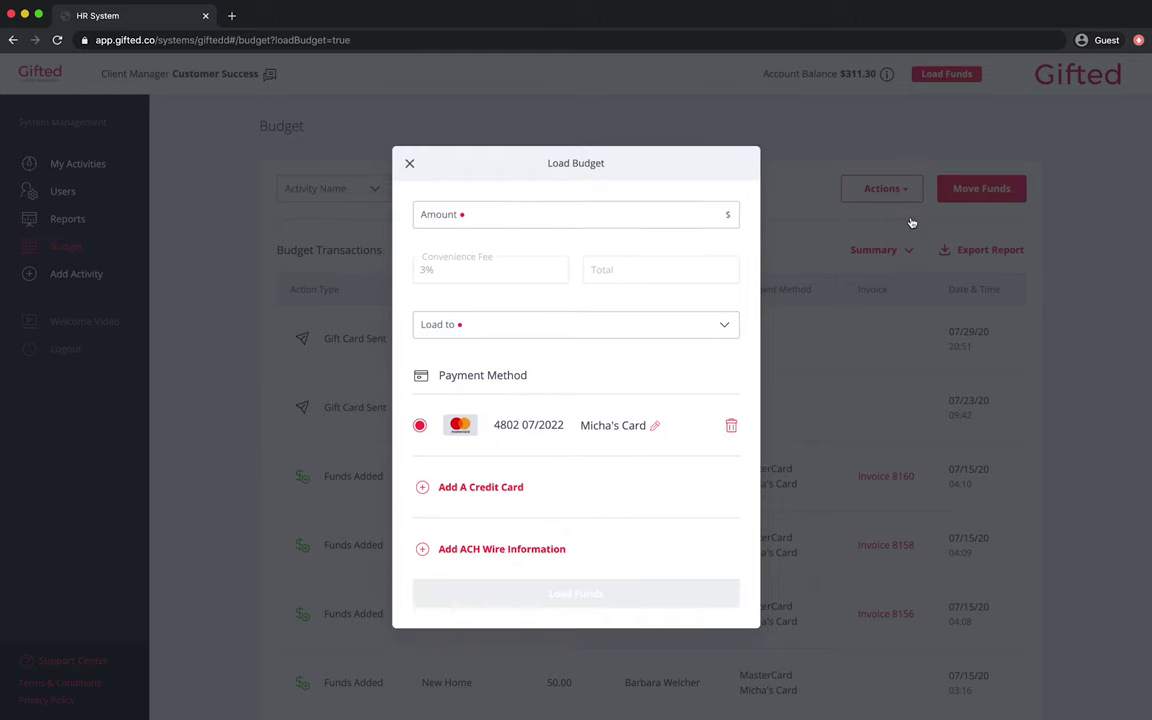
left_click(517, 489)
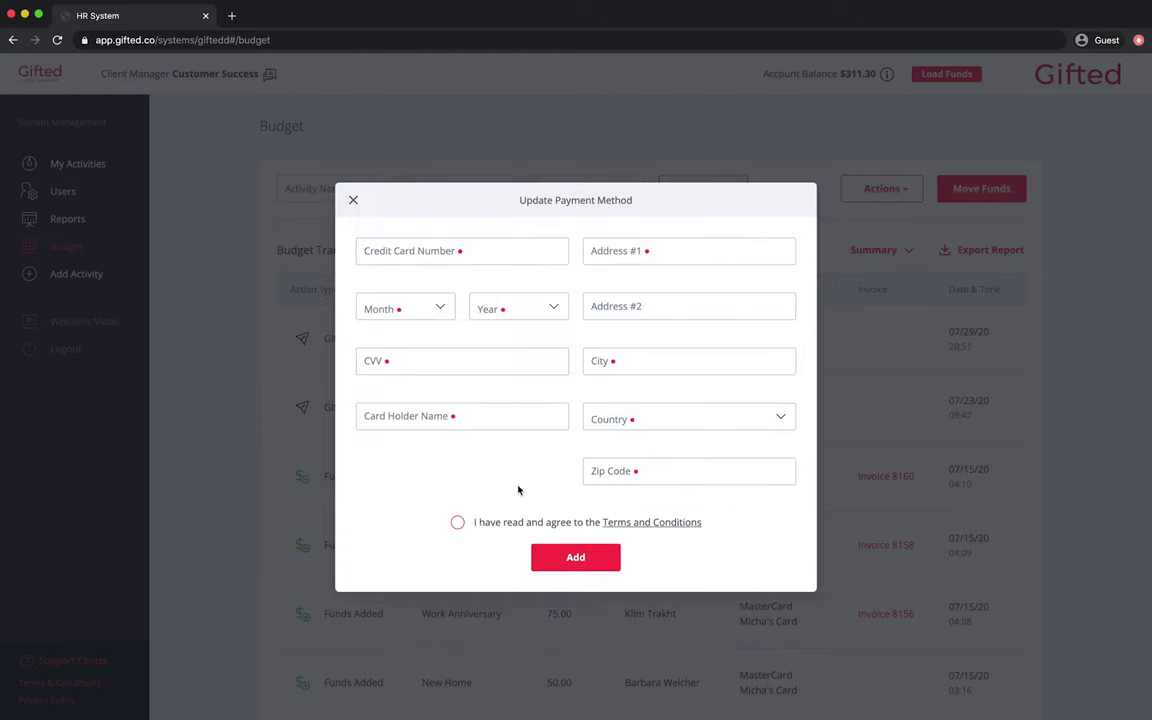
left_click(95, 249)
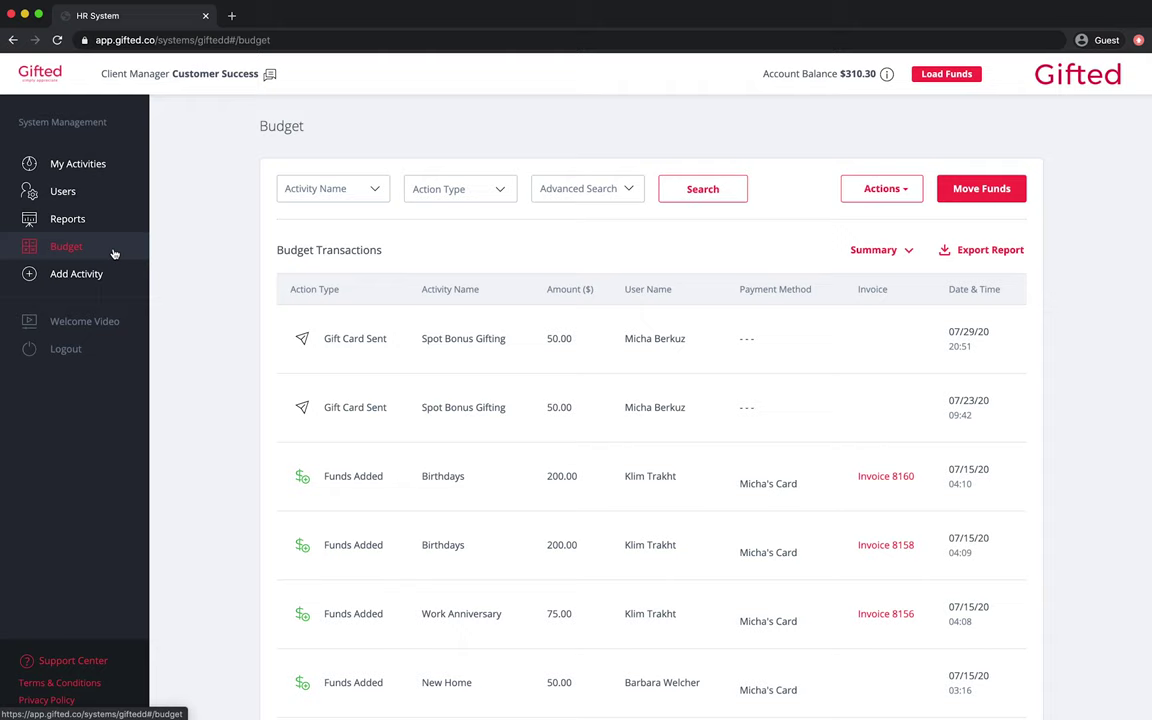
left_click(912, 194)
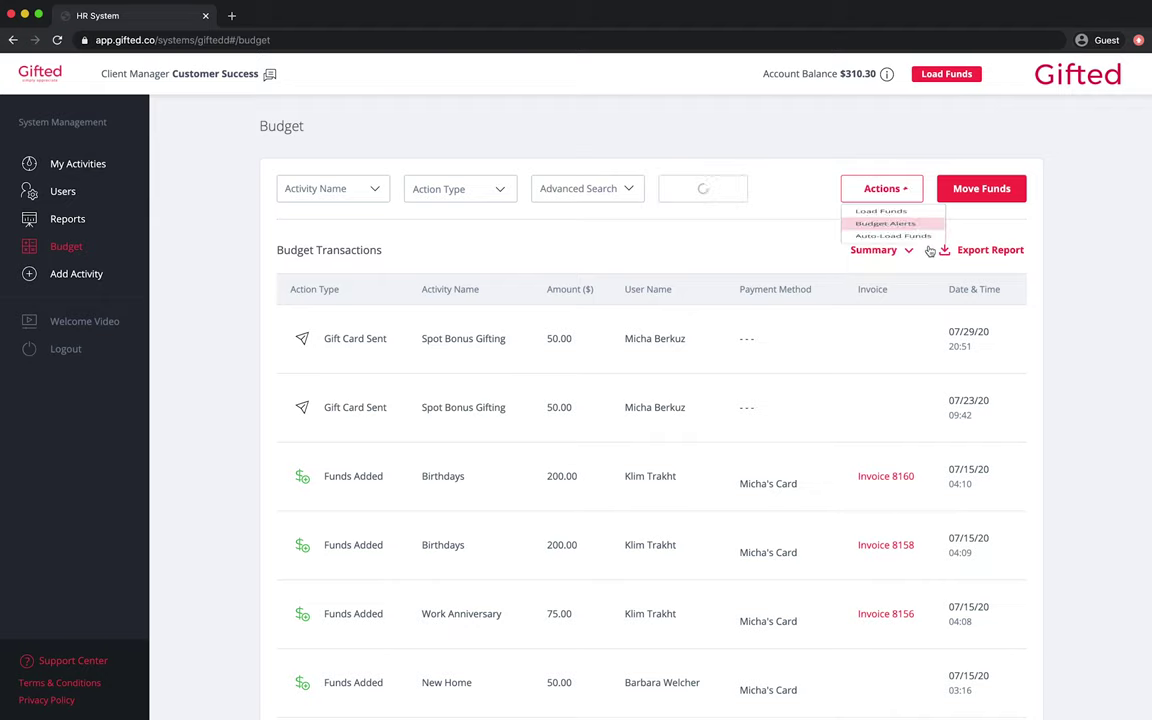
left_click(885, 244)
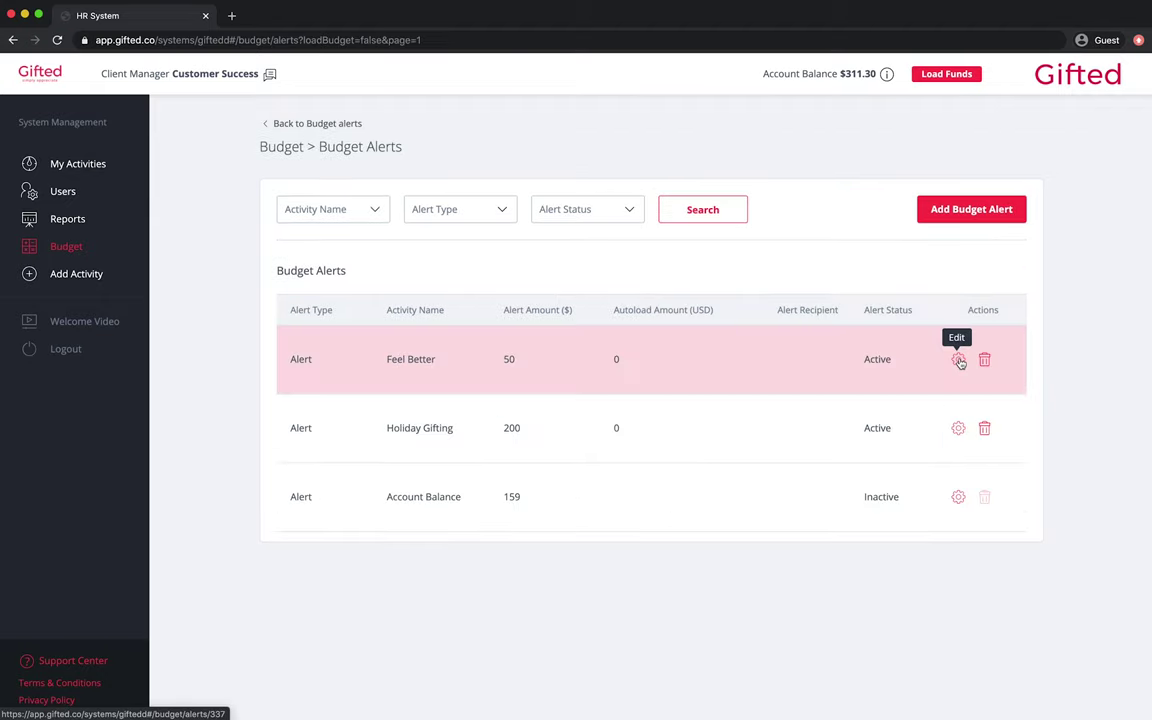
- Switch the Feel Better alert to Inactive, save it, and dismiss the confirmation
left_click(958, 360)
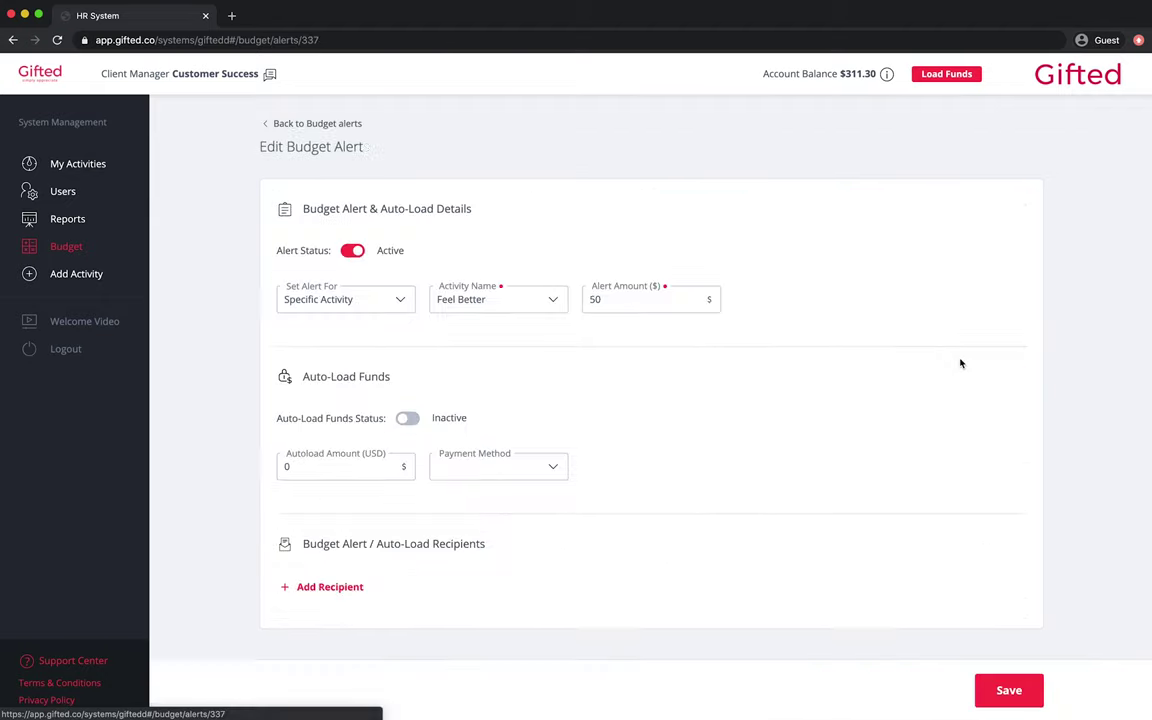
left_click(353, 251)
left_click(1018, 697)
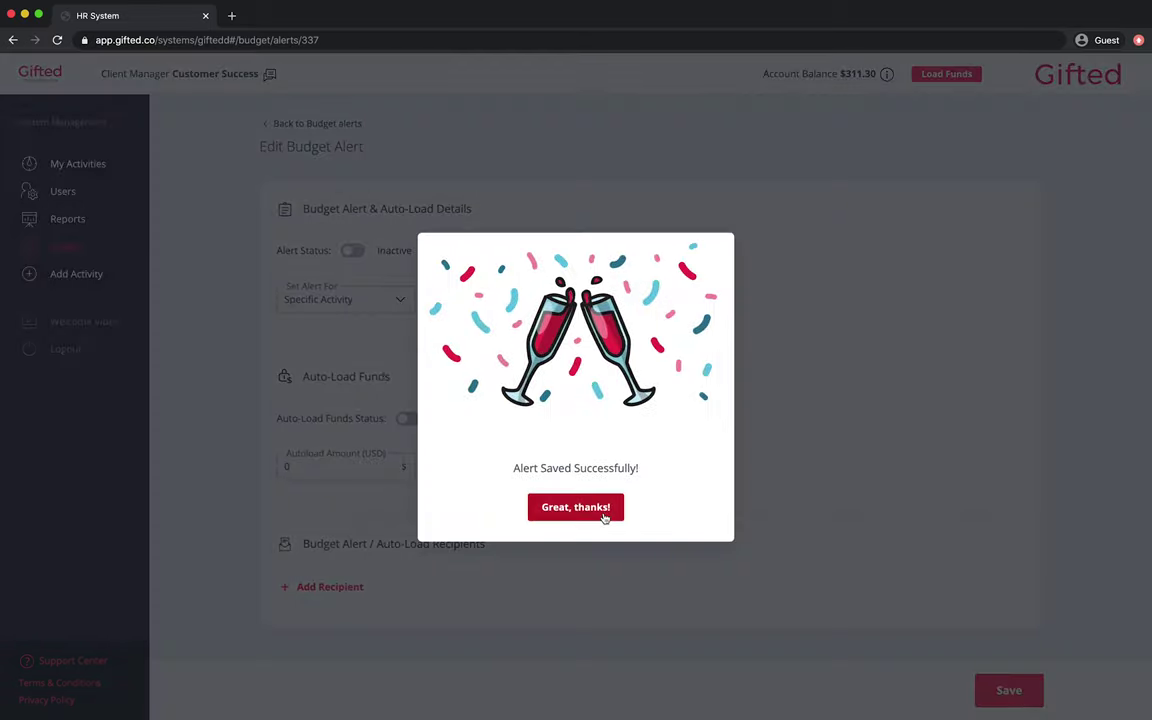
left_click(604, 510)
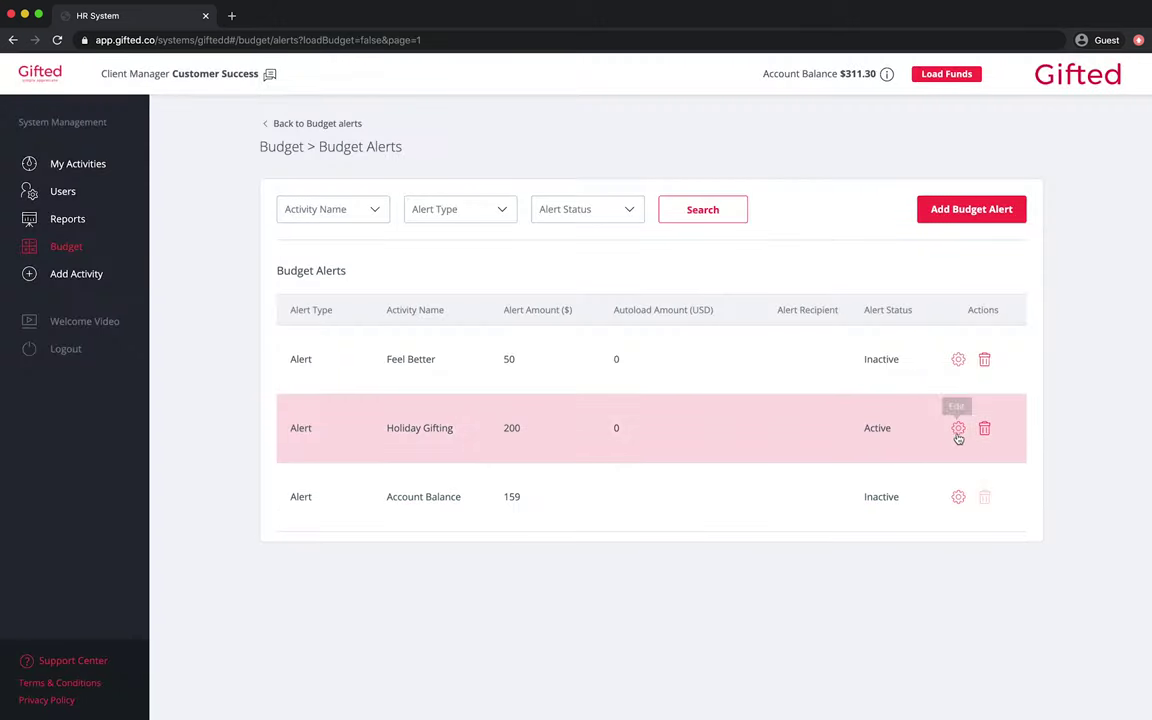